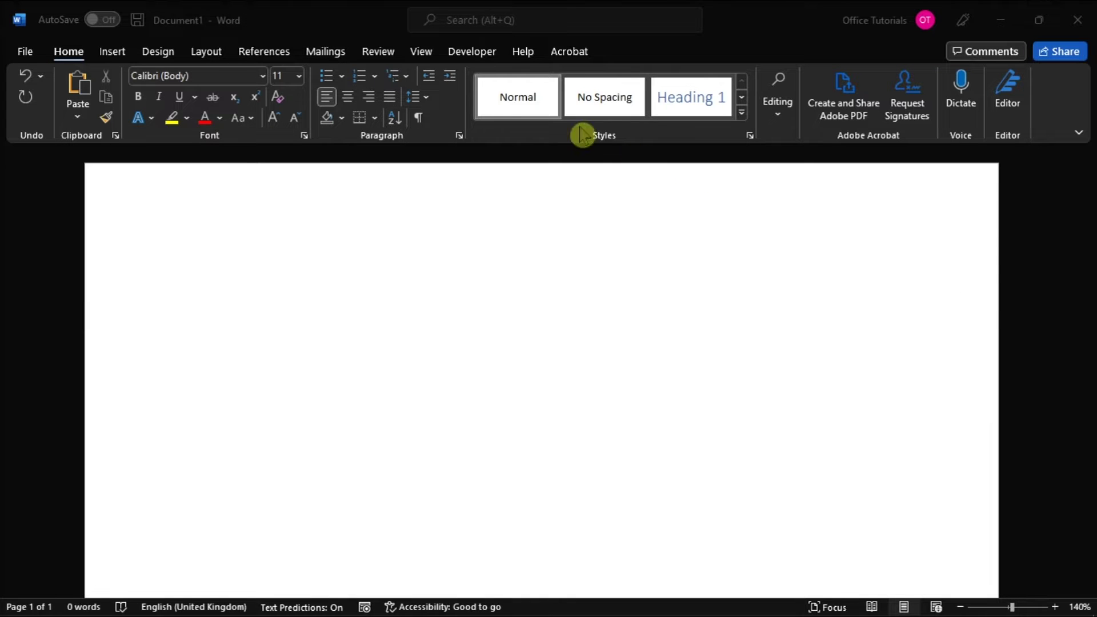
Step: Turn on gridlines across the page from the View tab
left_click(421, 54)
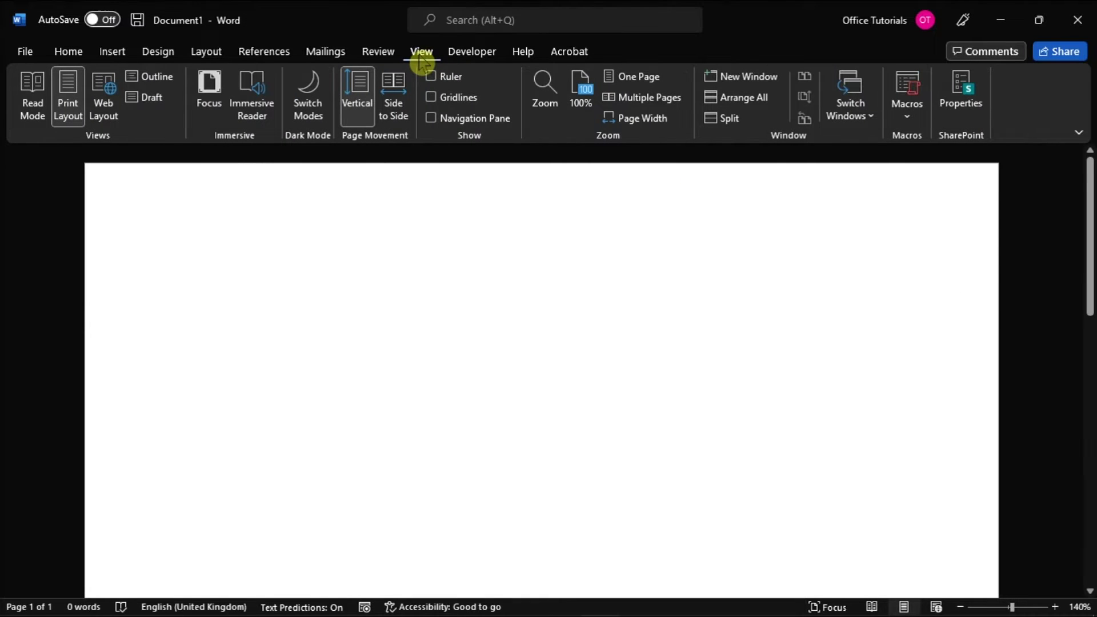
left_click(457, 106)
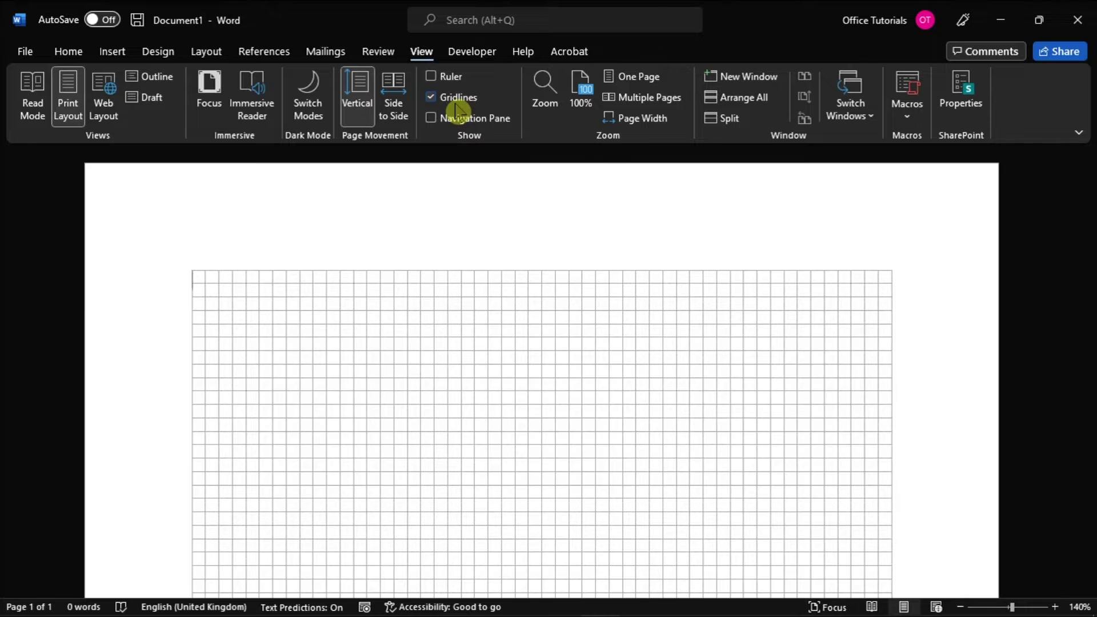
scroll(979, 355, "down", 2)
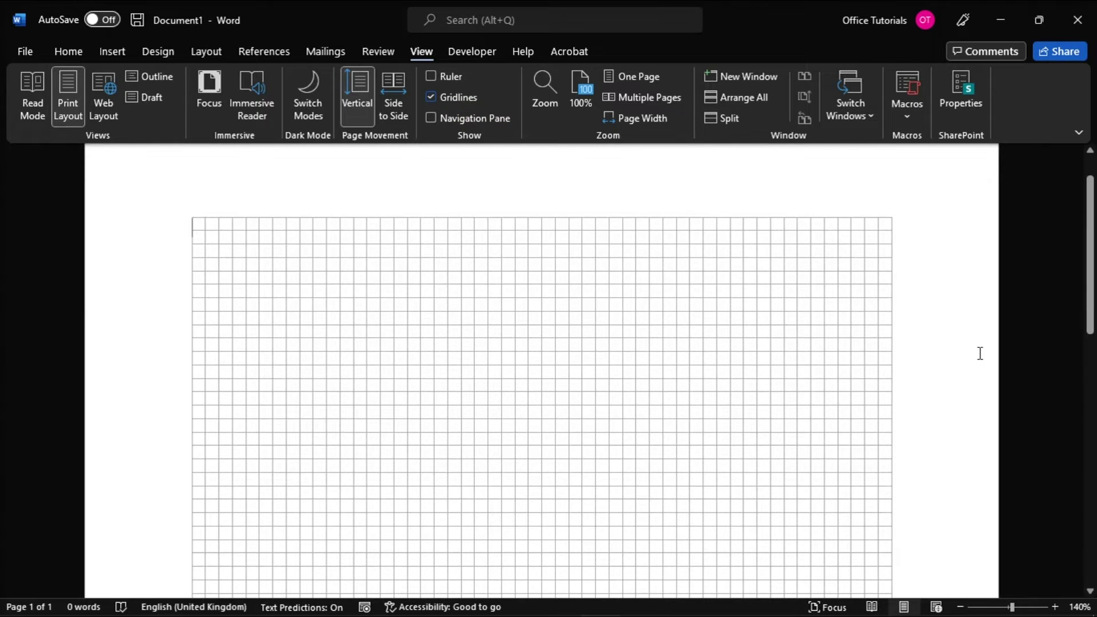
Step: Pick the Flowchart: Terminator shape from Insert > Shapes
left_click(112, 52)
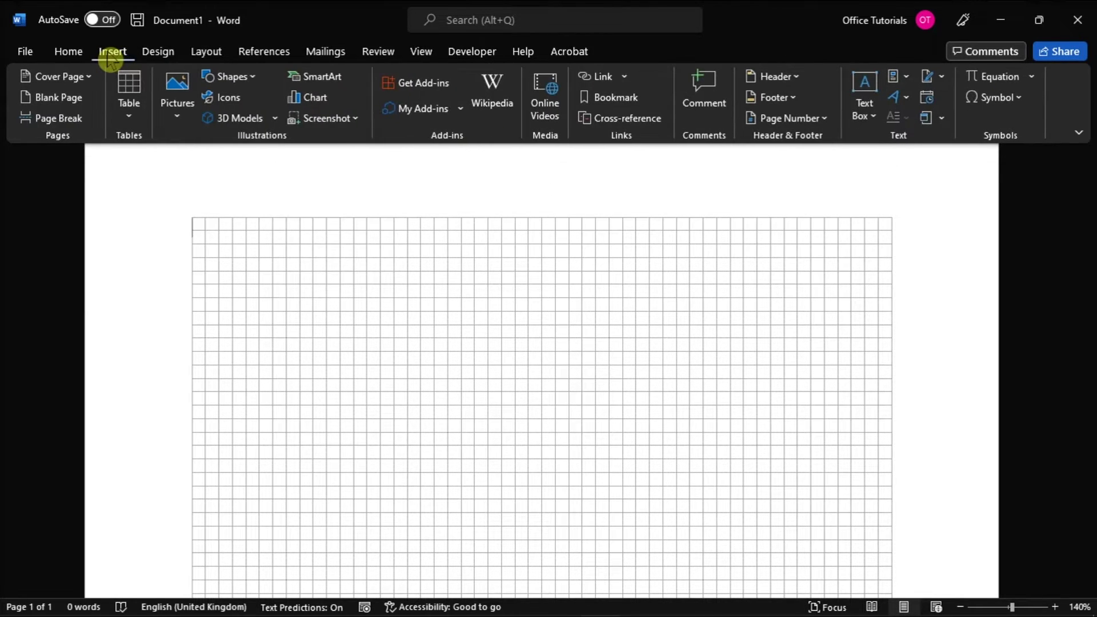
left_click(229, 78)
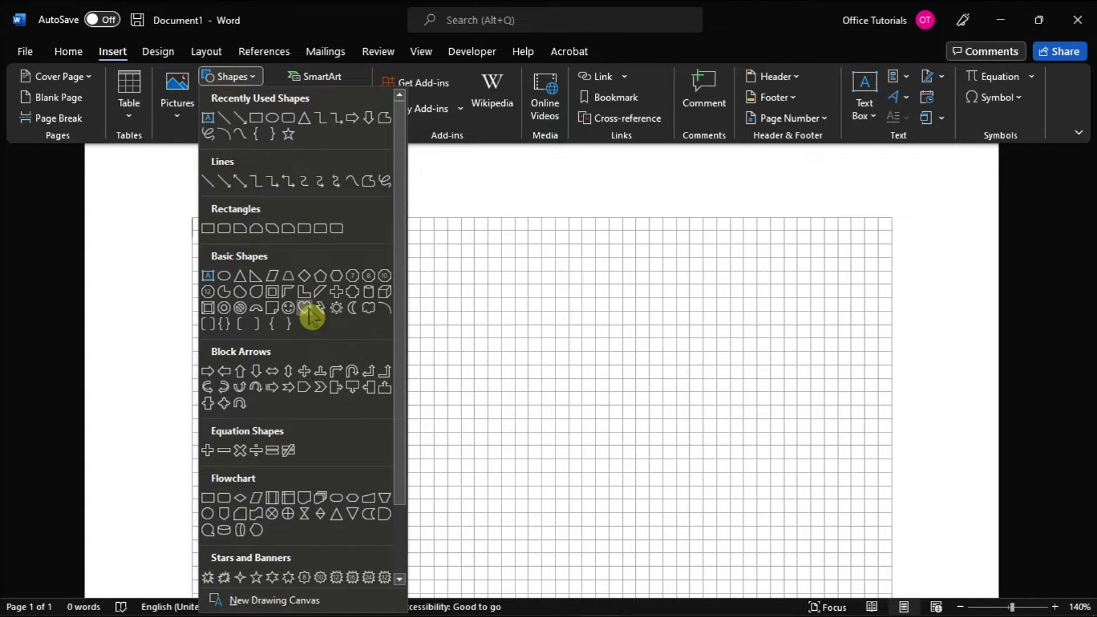
scroll(321, 411, "down", 2)
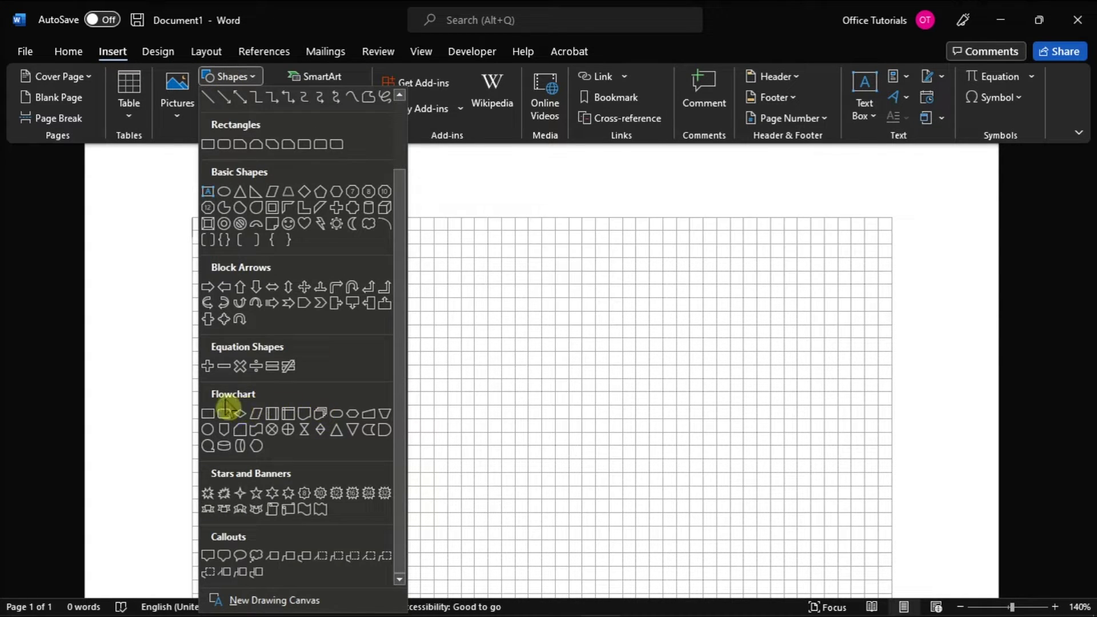
left_click(337, 417)
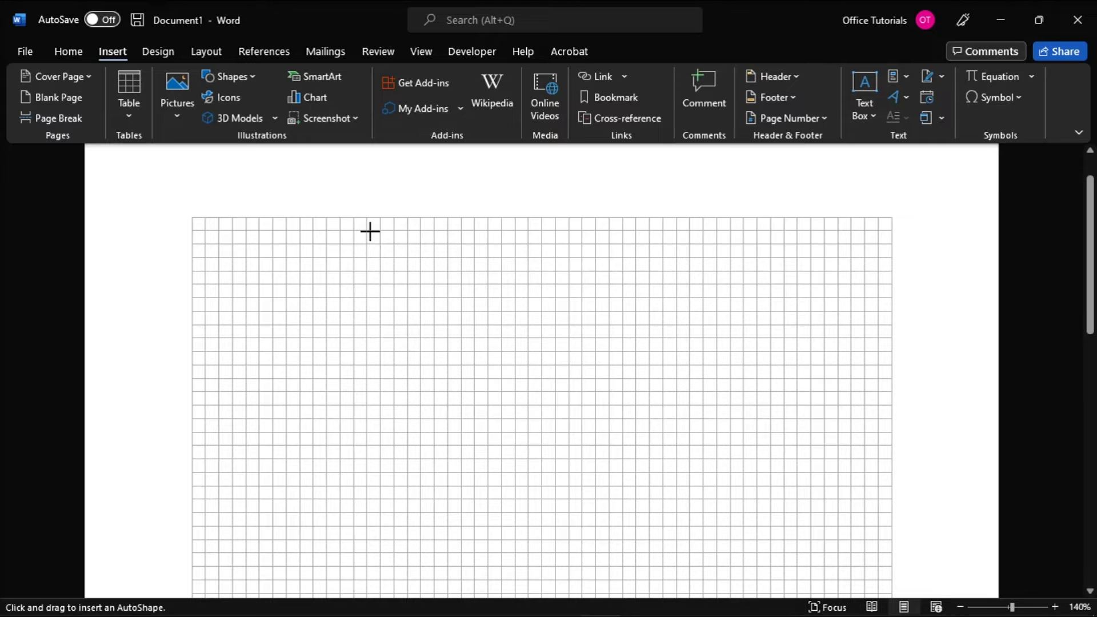
Step: Draw a wide terminator near the top of the grid with a light blue Subtle Effect style
left_click_drag(370, 231, 708, 323)
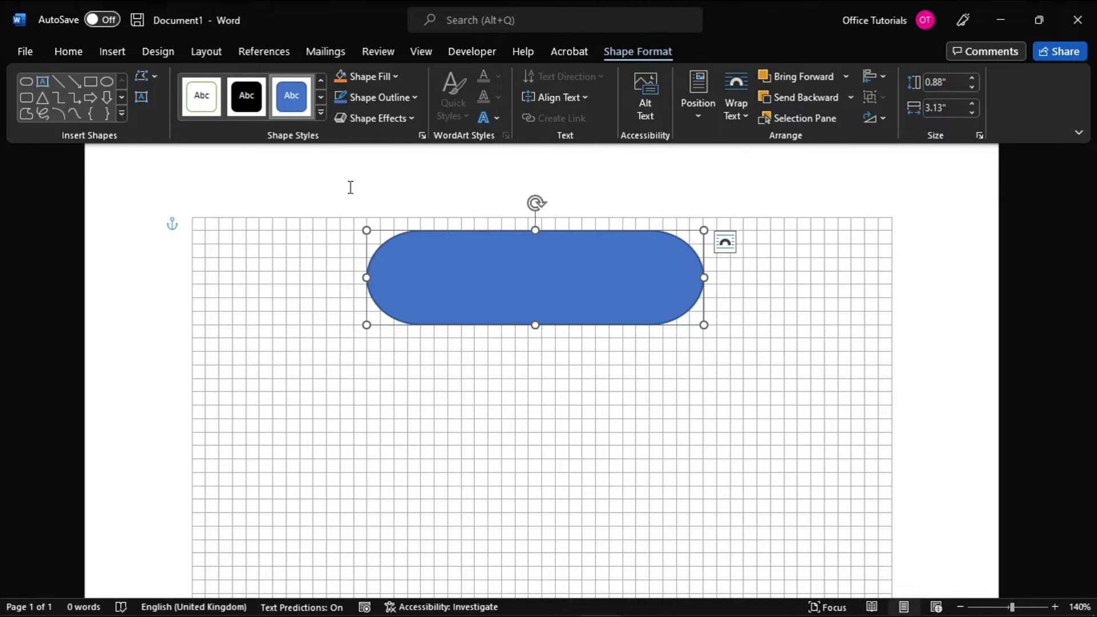
left_click(321, 113)
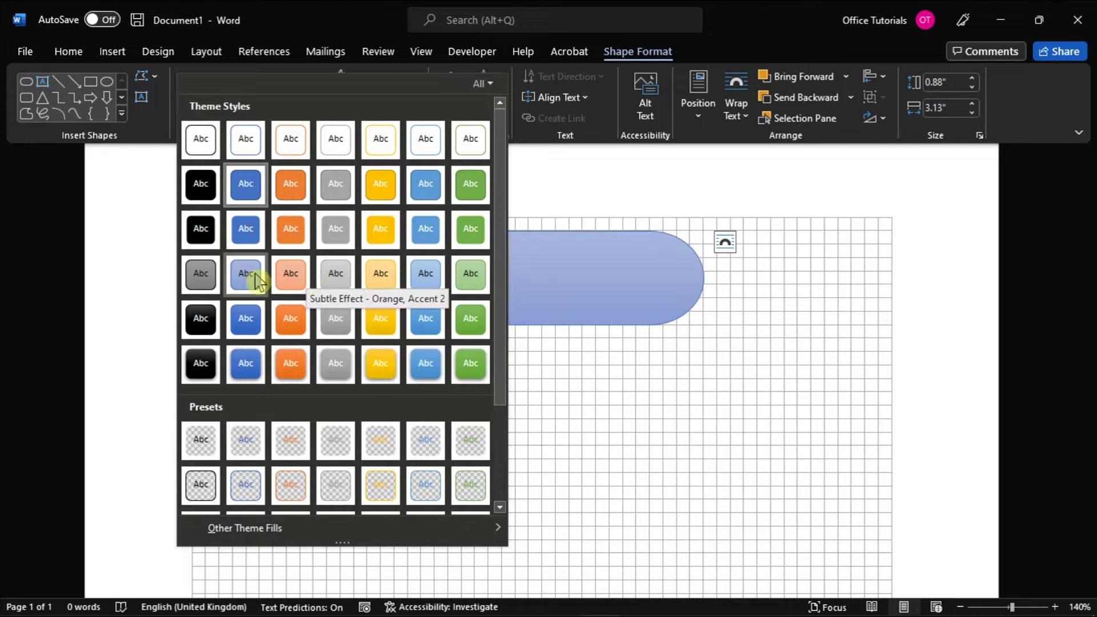
left_click(422, 285)
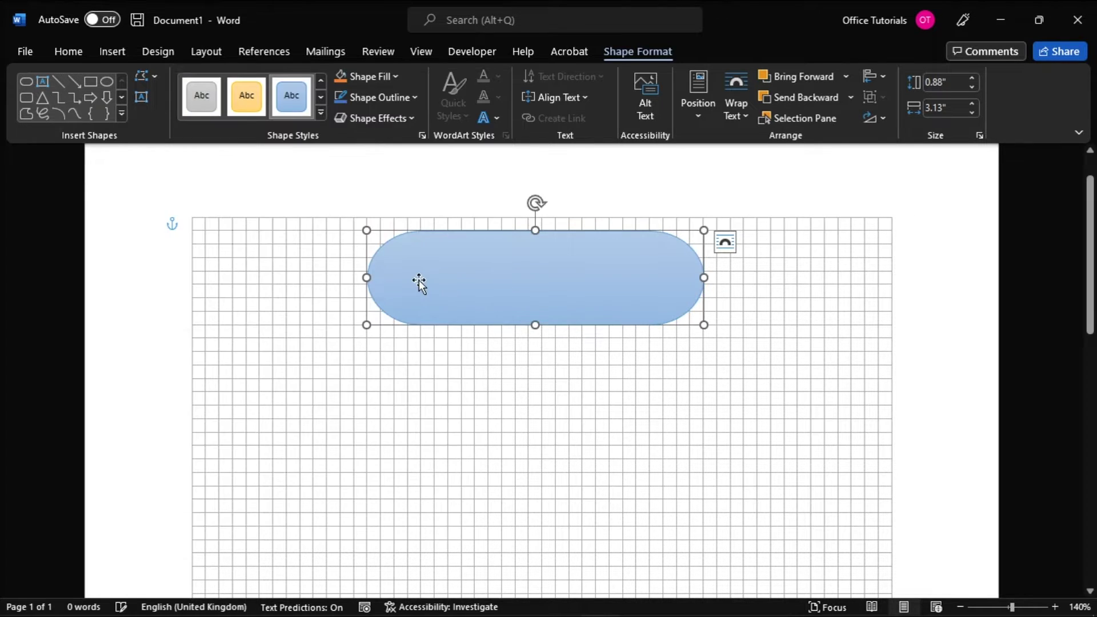
Step: Give the terminator a dark outline colour
left_click(365, 101)
left_click(396, 210)
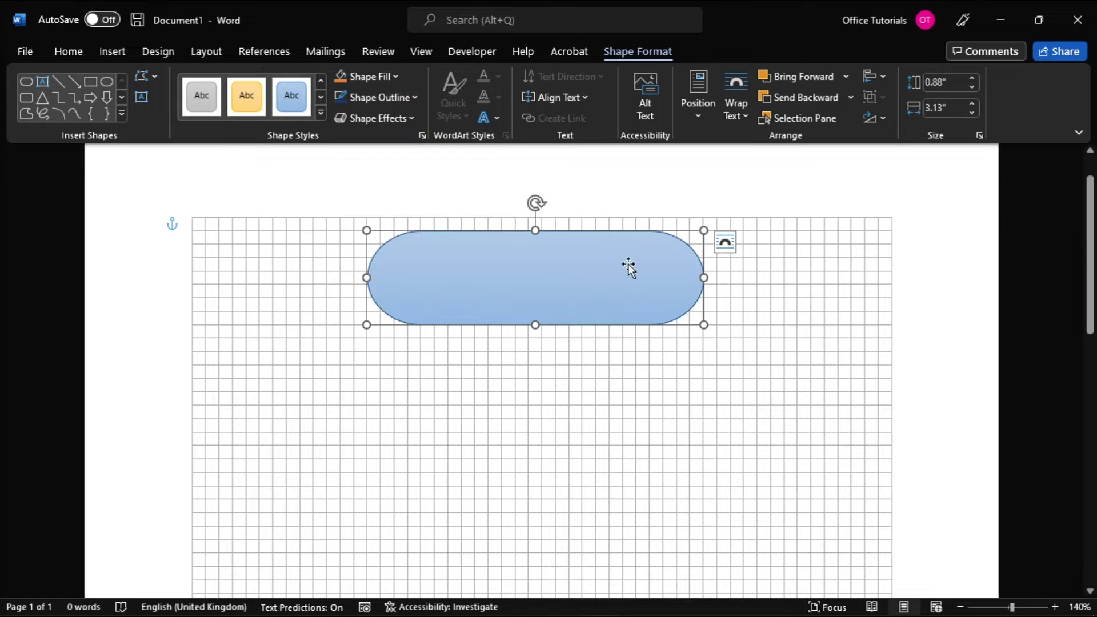
left_click(535, 271)
Step: Type 'BEGINNING OF FLOWCHART' in the terminator and apply a dark, outlined WordArt Quick Style
type("BEGINNING OF FLOWCHART")
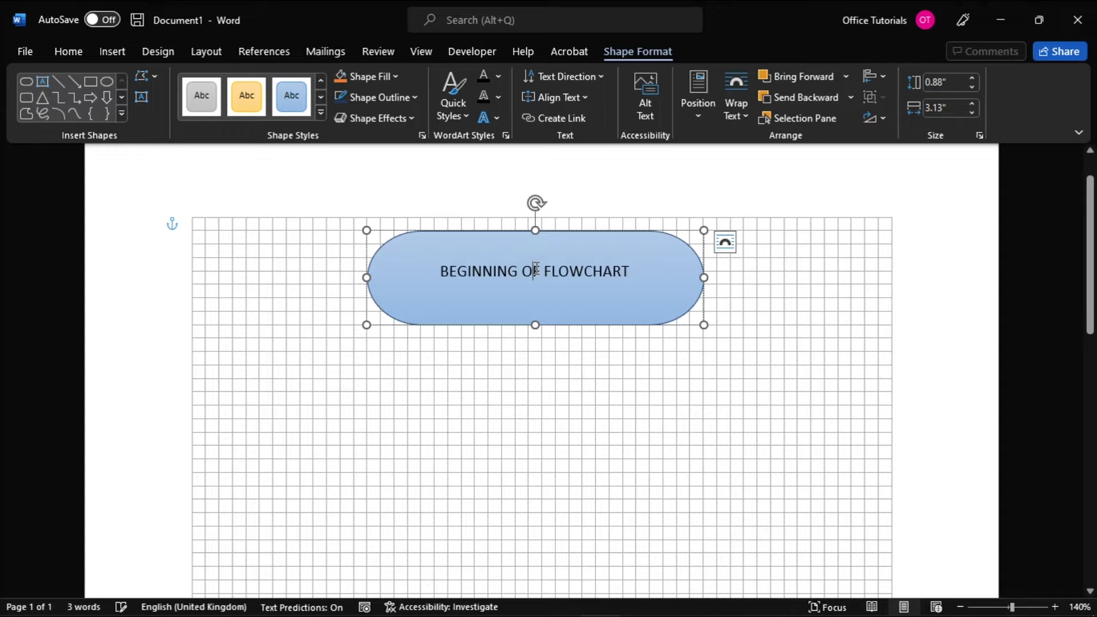
key("ctrl+a")
left_click(453, 103)
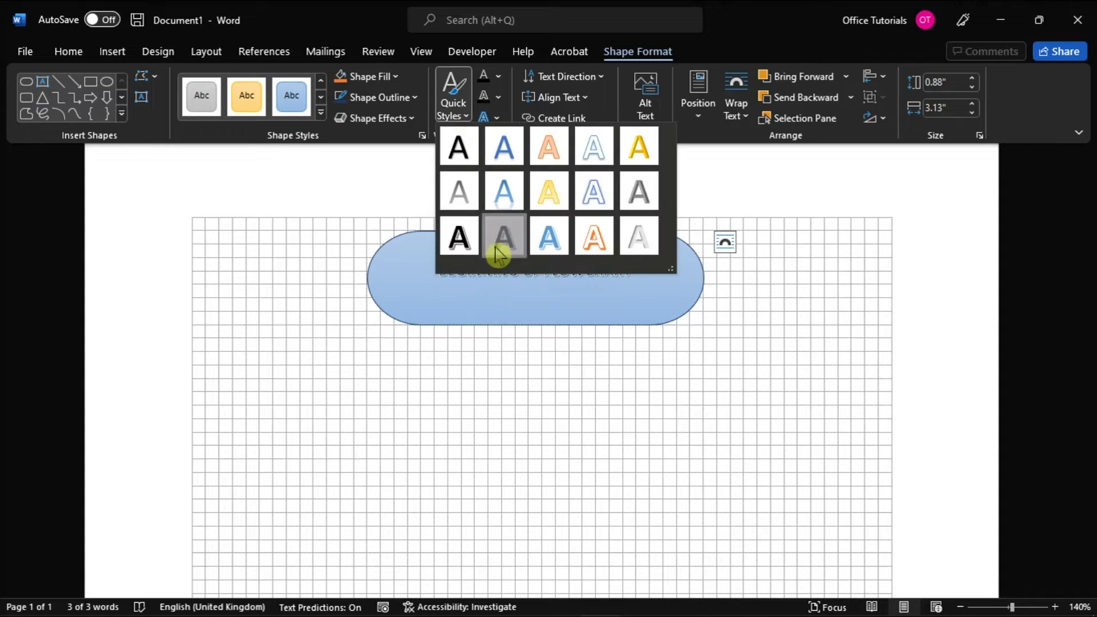
left_click(453, 103)
left_click(453, 103)
left_click(543, 156)
left_click(453, 103)
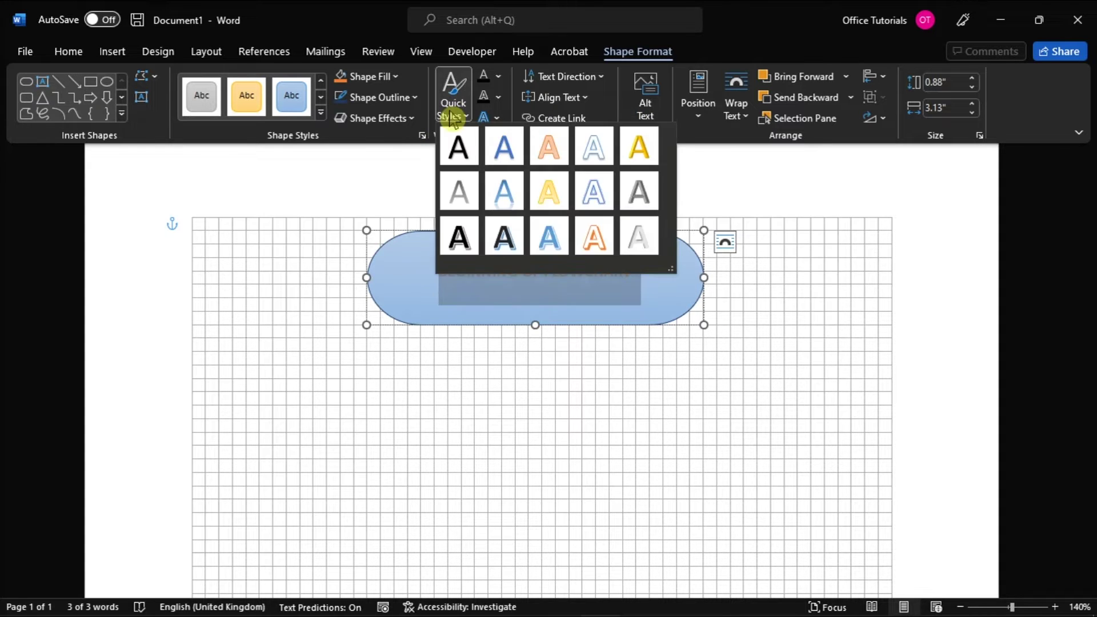
left_click(502, 237)
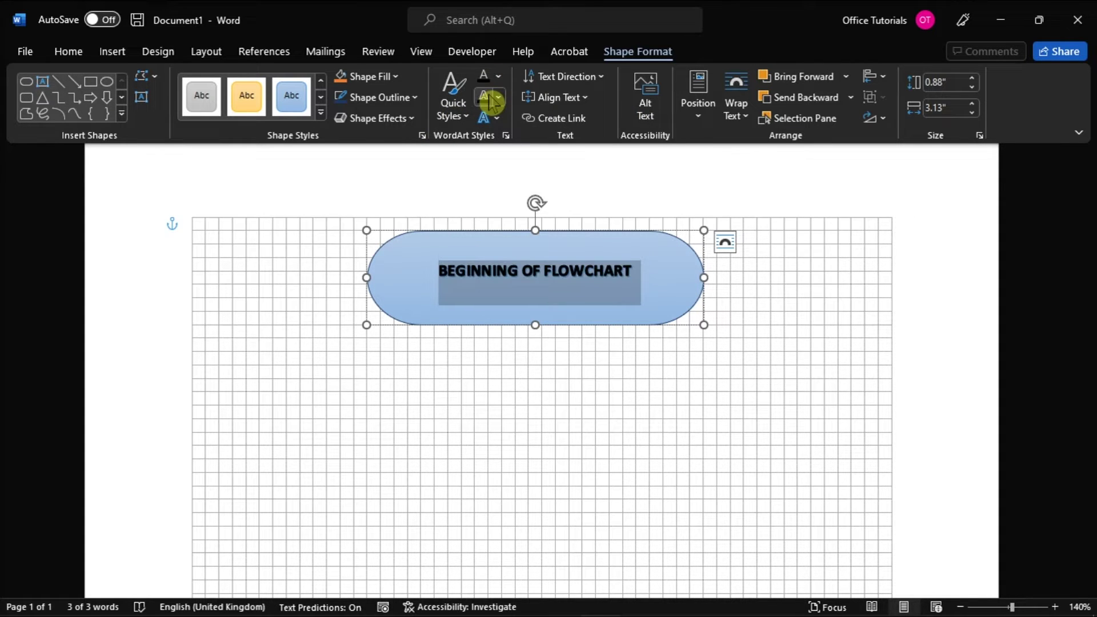
Step: Increase the label's font size from the mini toolbar
right_click(547, 282)
left_click(673, 201)
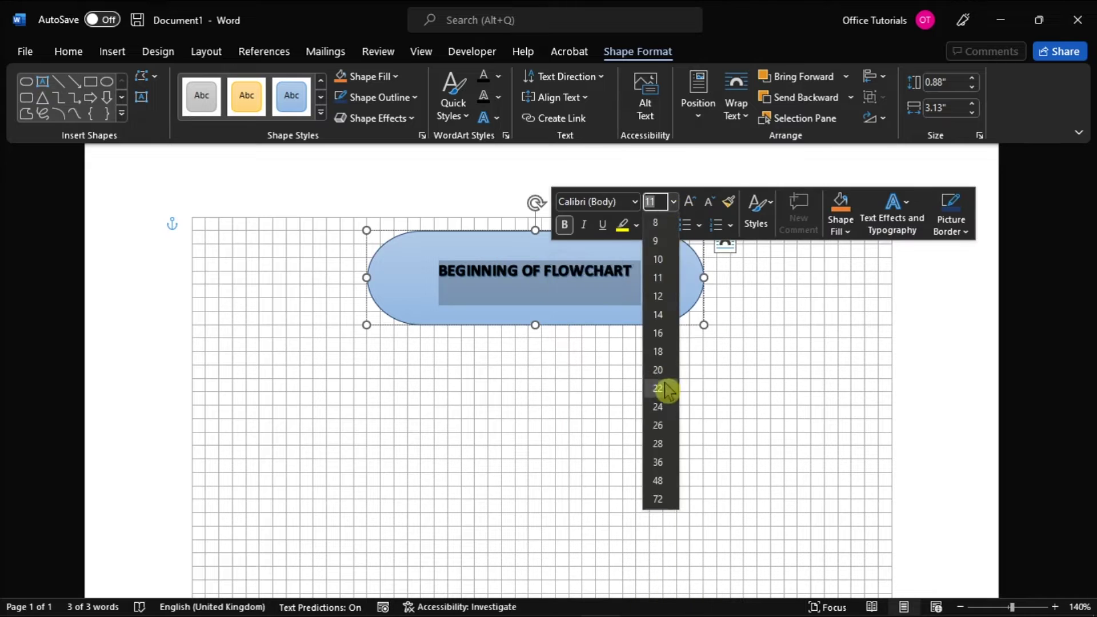
left_click(657, 314)
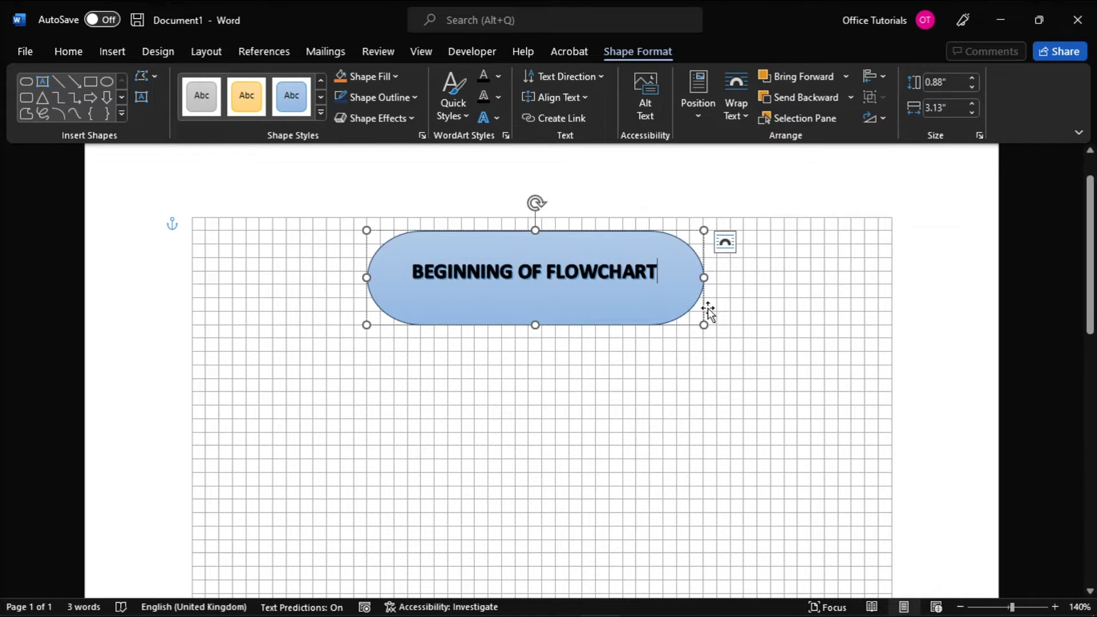
left_click(729, 327)
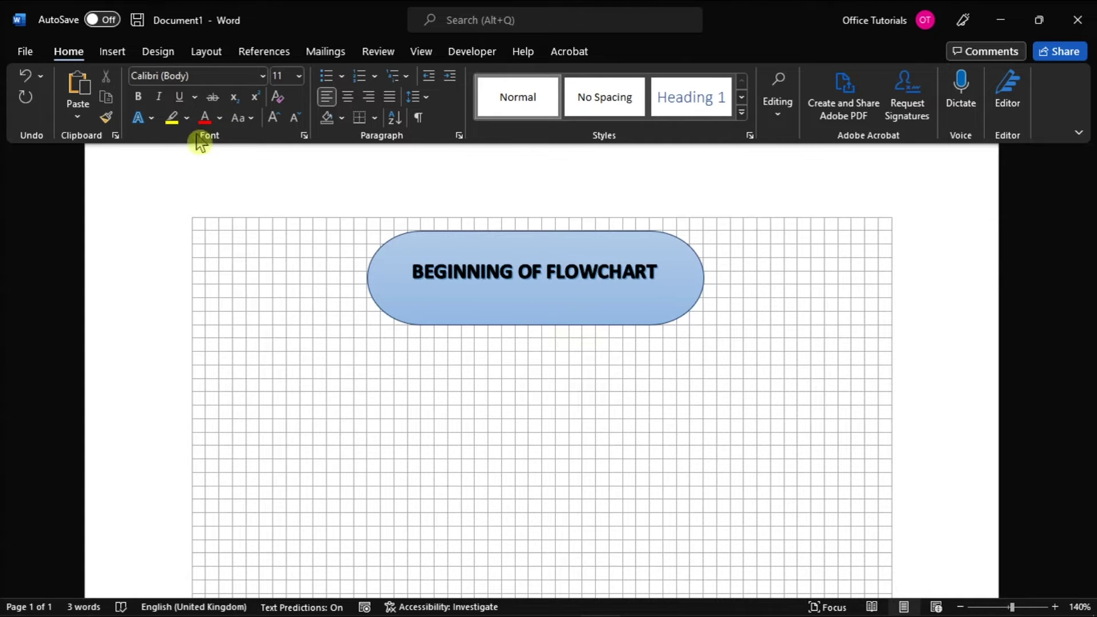
Step: Draw a Flowchart: Alternate Process box below the terminator in Moderate Effect – Blue, Accent 1
left_click(126, 53)
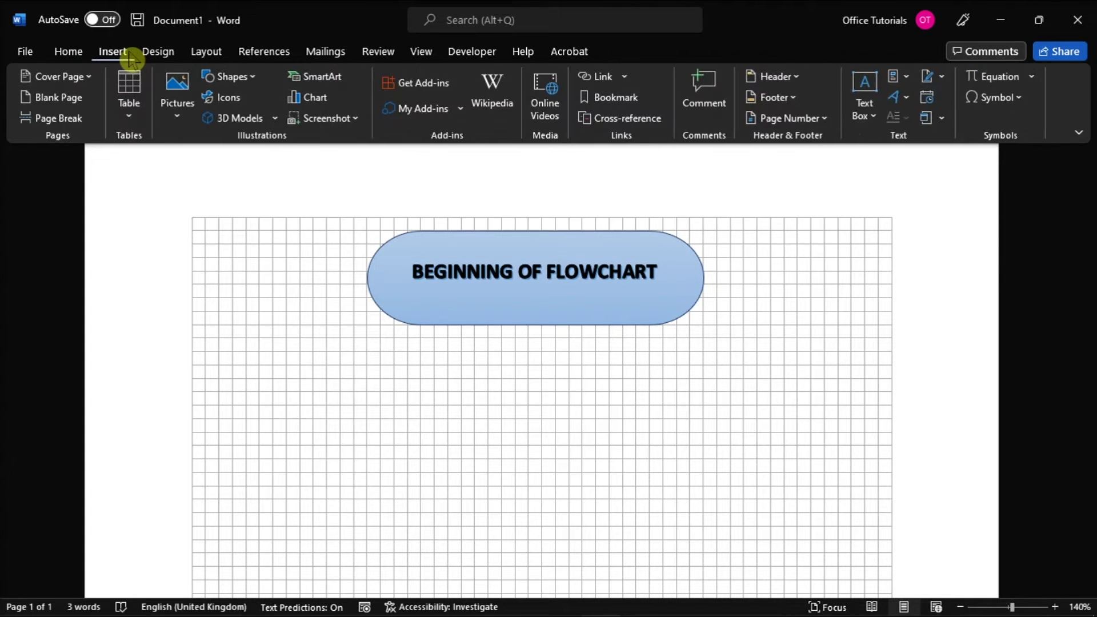
left_click(240, 83)
scroll(279, 325, "down", 2)
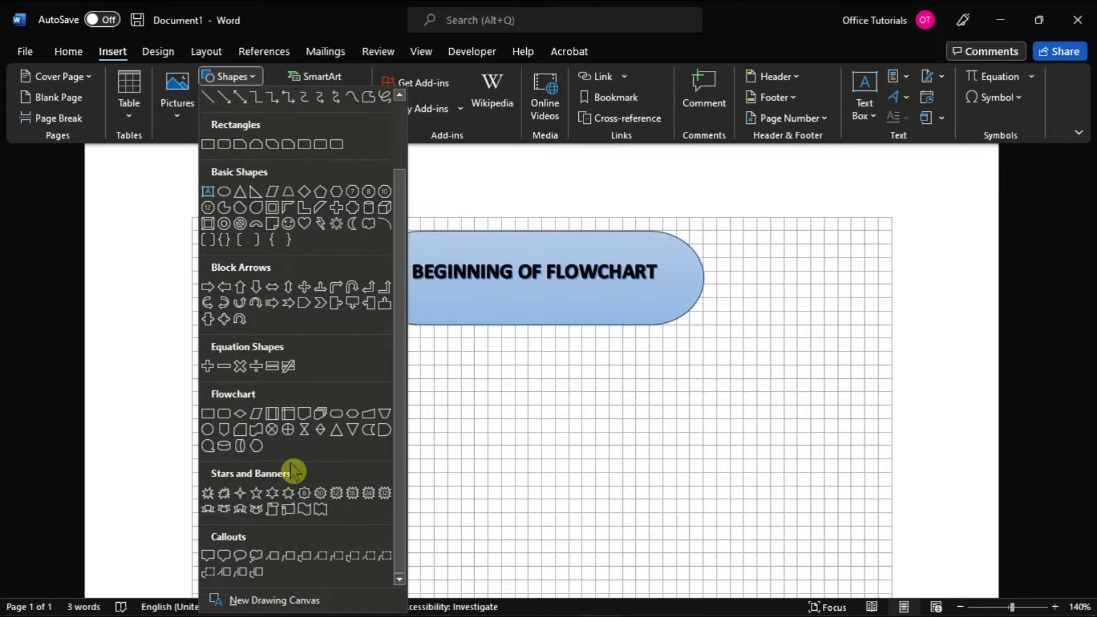
left_click(227, 416)
mouse_move(377, 367)
left_mouse_down()
mouse_move(605, 451)
mouse_move(691, 455)
mouse_move(690, 472)
left_mouse_up()
left_click(321, 112)
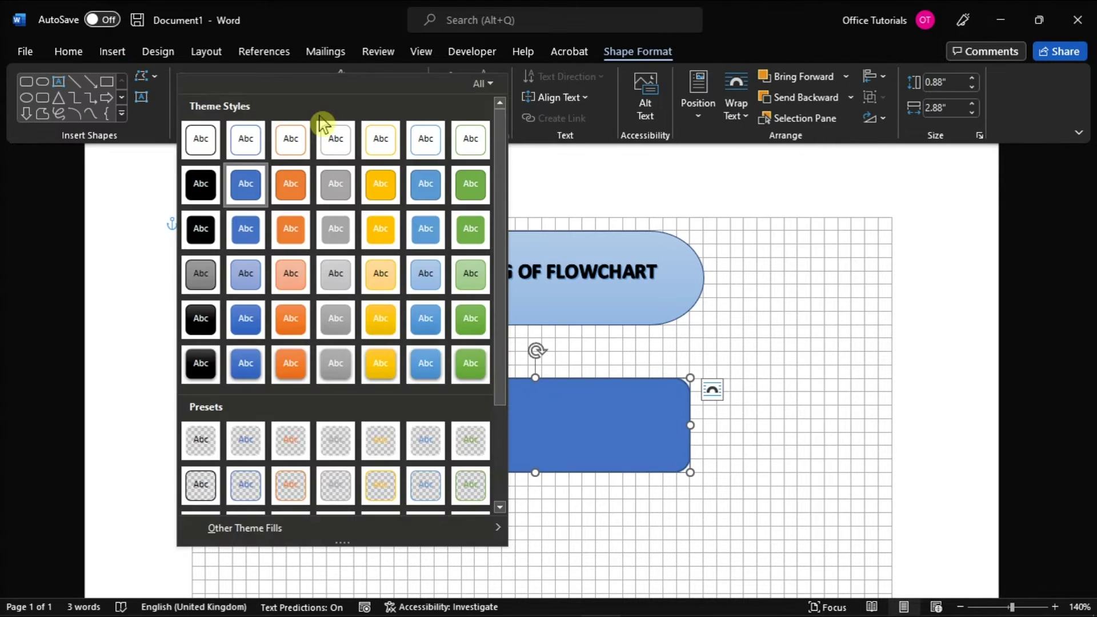
left_click(245, 316)
Step: Label the box 'PROCESS' at font size 28
left_click(538, 428)
type("PROCESS")
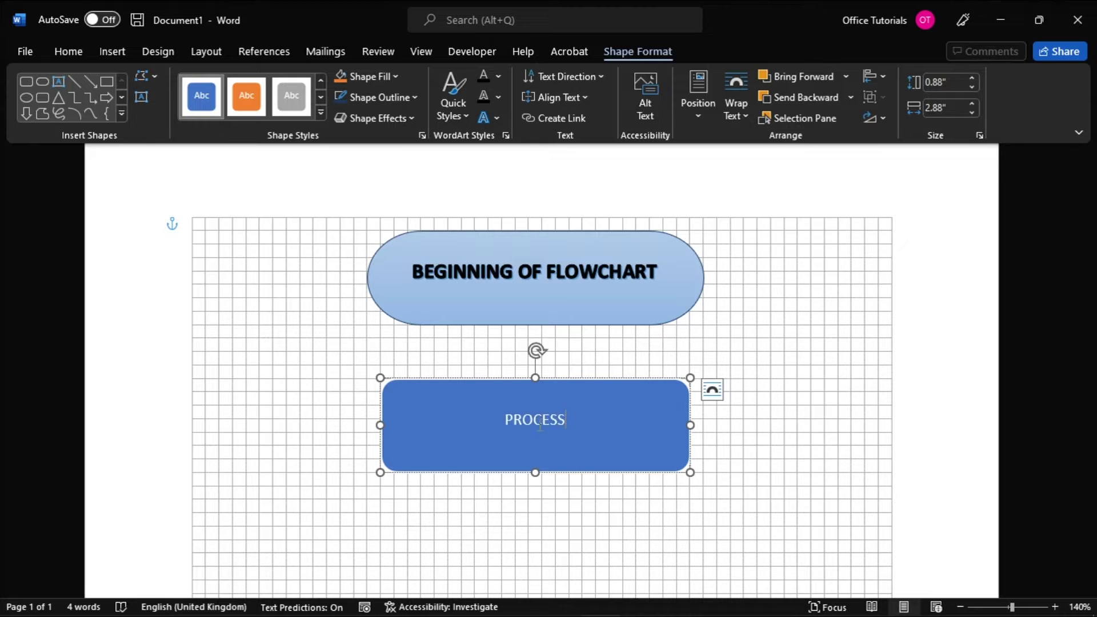
double_click(534, 420)
left_click(661, 451)
left_click(645, 376)
left_click(729, 441)
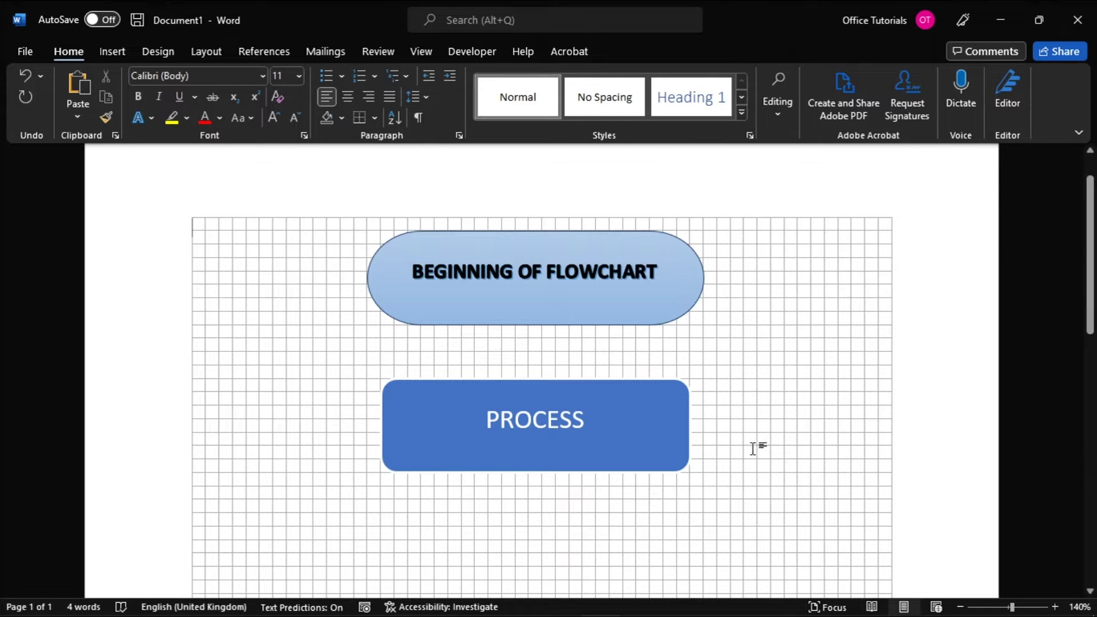
left_click(112, 51)
Step: Draw an arrow line from the terminator's bottom connection point to the PROCESS box's top point
left_click(231, 78)
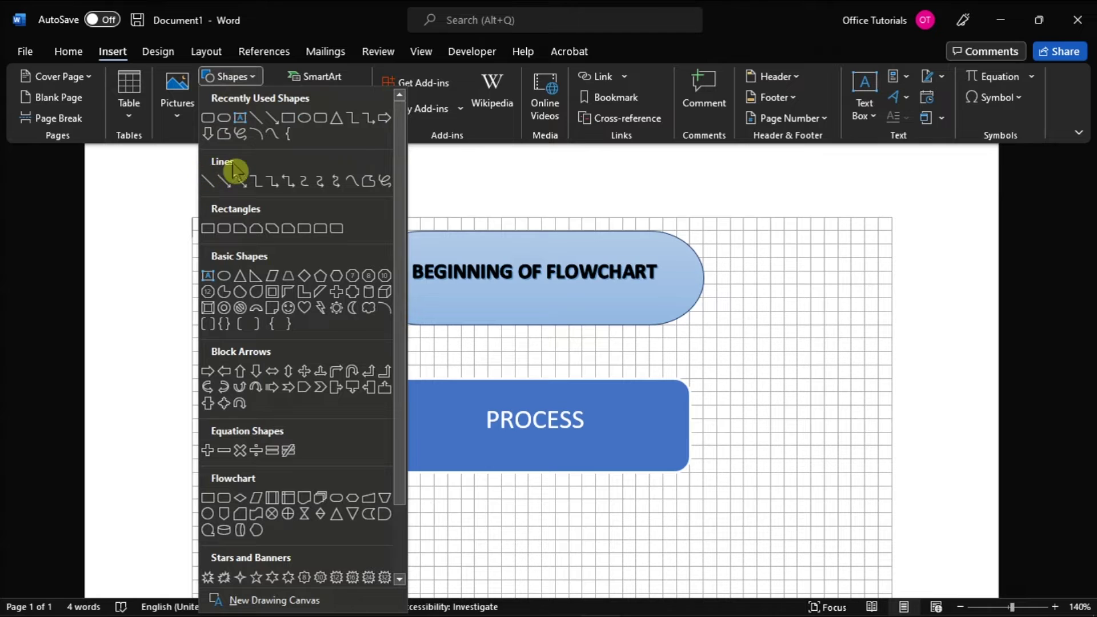
left_click(224, 181)
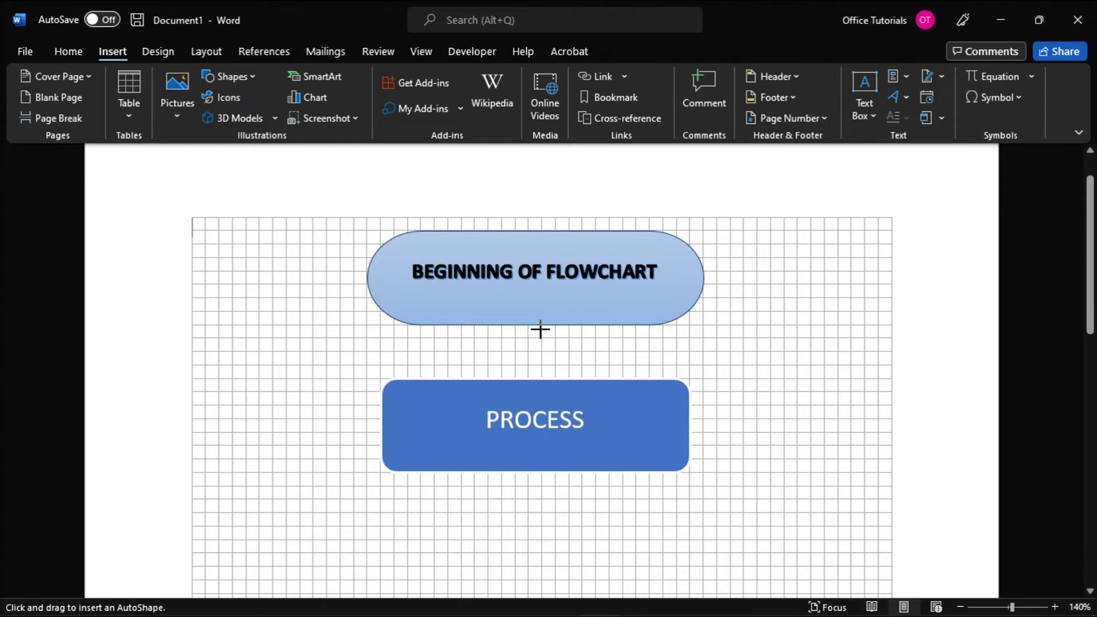
left_click_drag(540, 329, 542, 369)
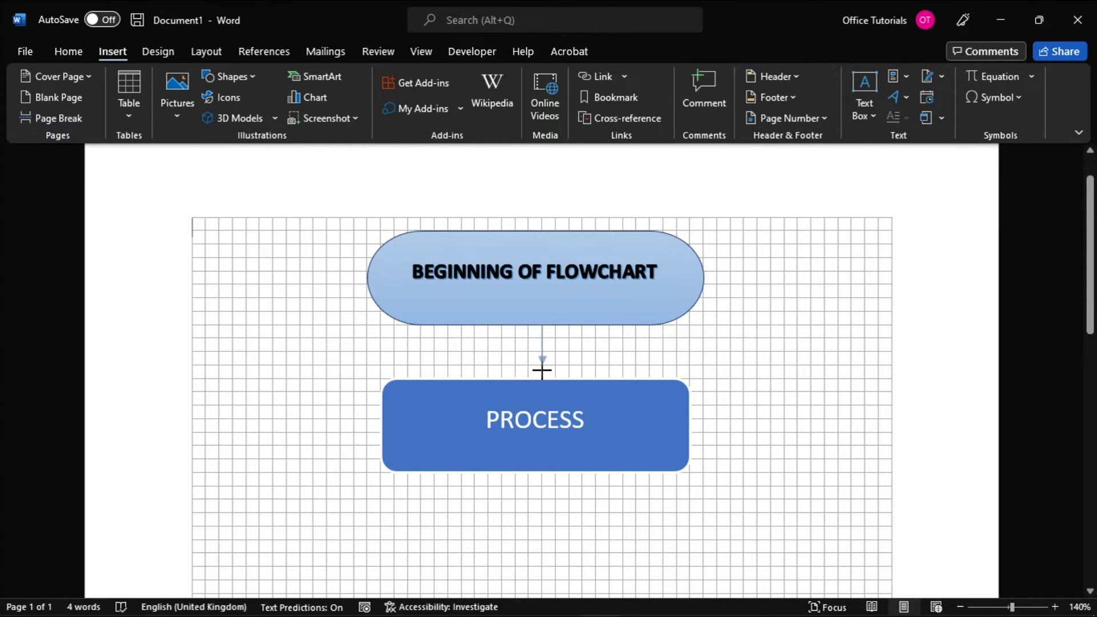
left_click_drag(542, 372, 541, 377)
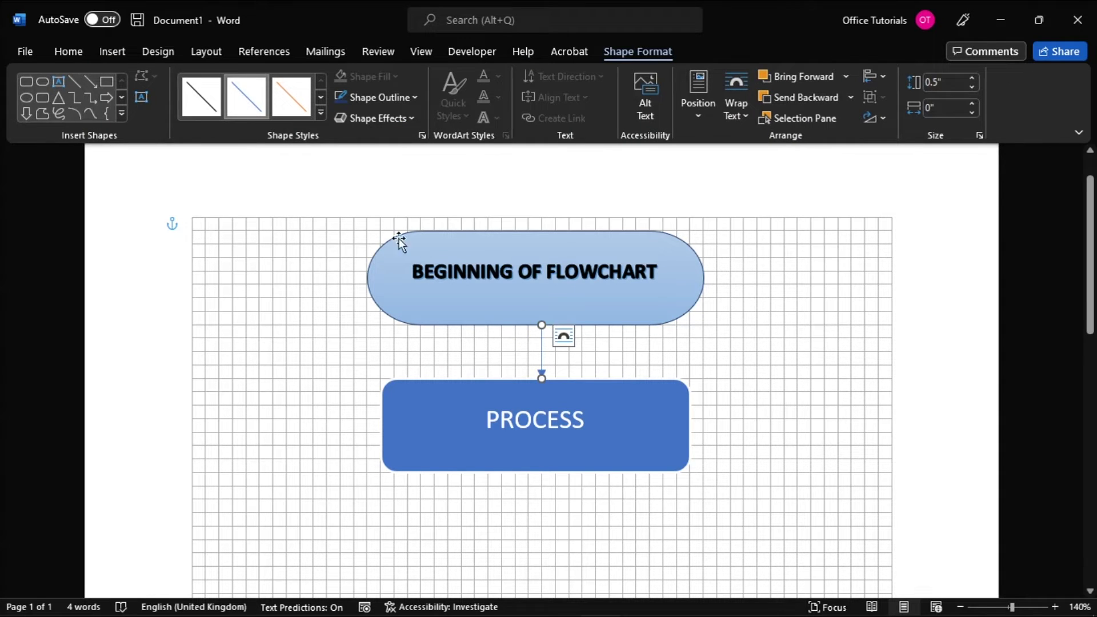
Step: Apply the black line style to the arrow, nudge PROCESS down, and straighten the arrow vertically
left_click(216, 110)
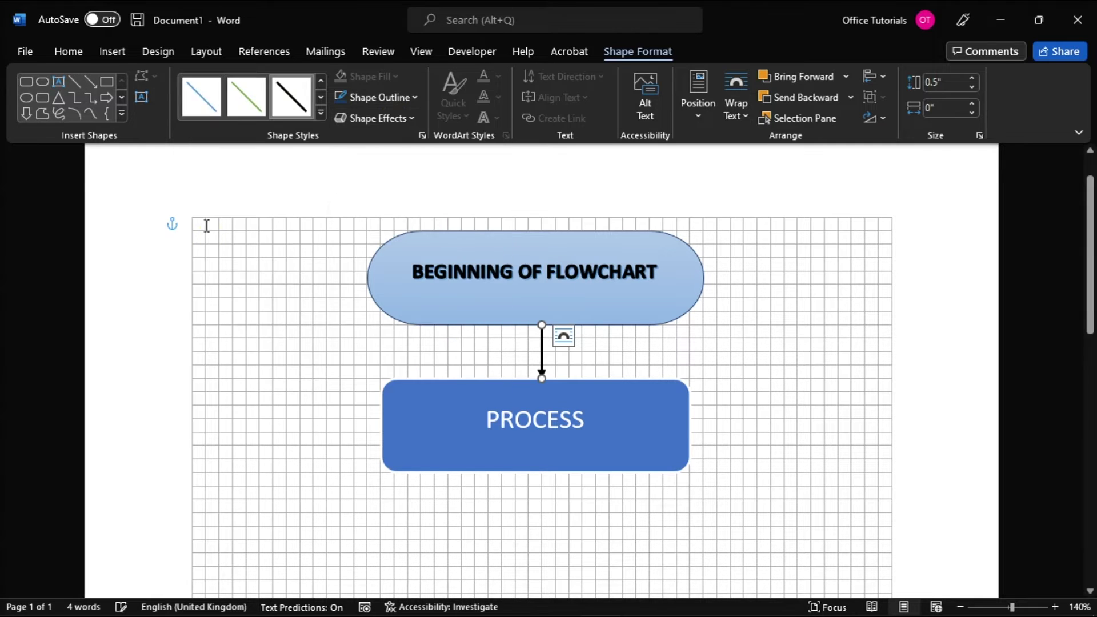
left_click(620, 402)
left_click_drag(620, 402, 620, 416)
left_click(541, 354)
mouse_move(541, 355)
left_mouse_down()
mouse_move(526, 320)
mouse_move(544, 357)
mouse_move(531, 384)
mouse_move(539, 375)
left_mouse_up()
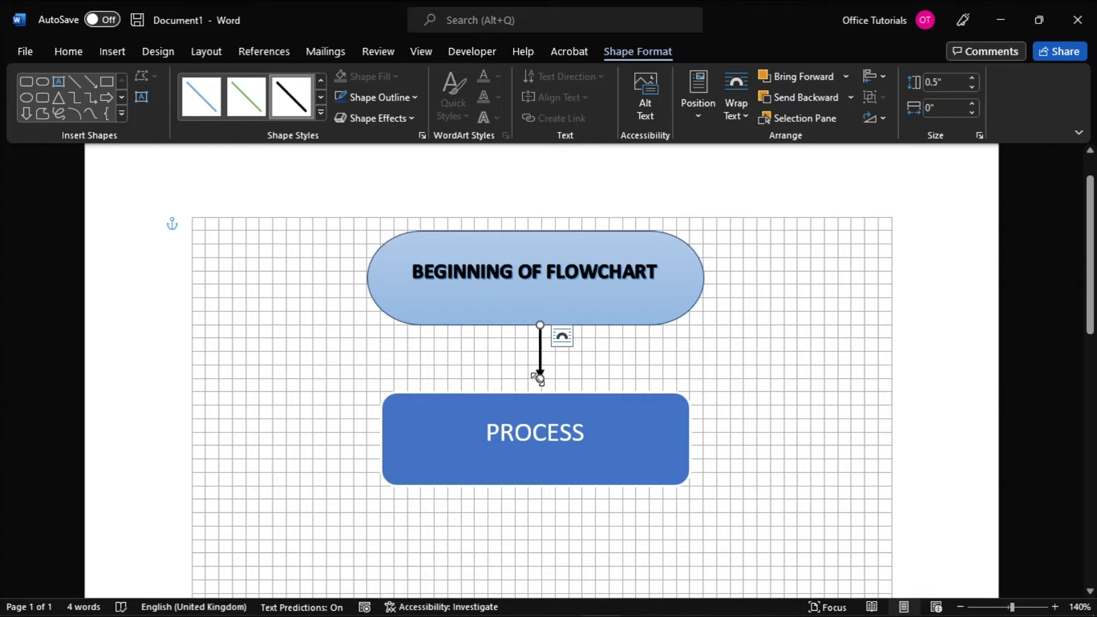
left_click(627, 374)
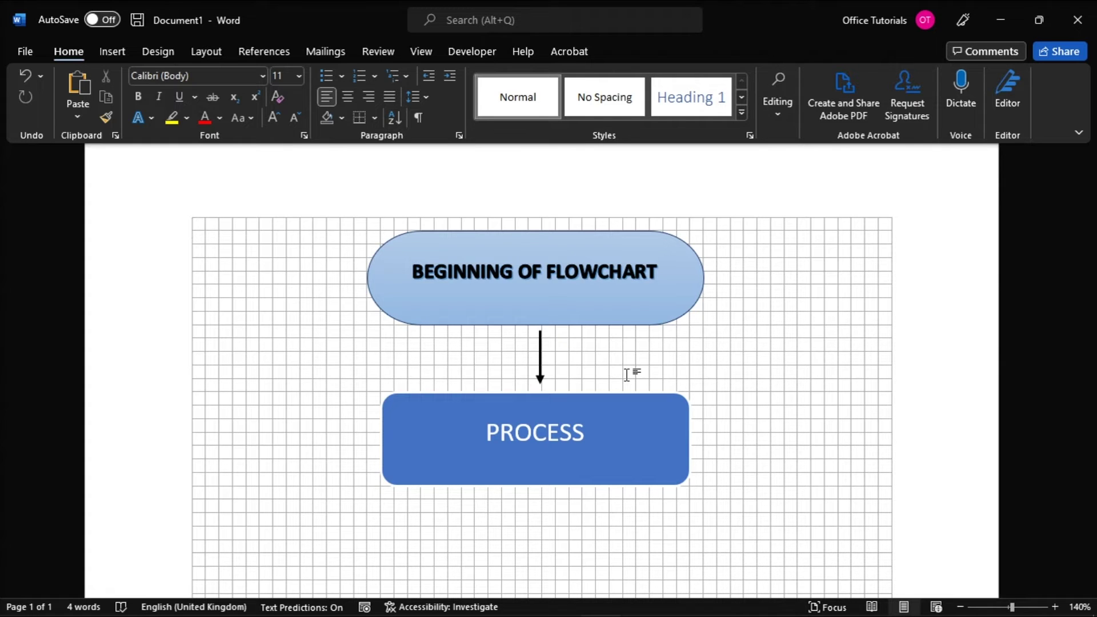
left_click(540, 368)
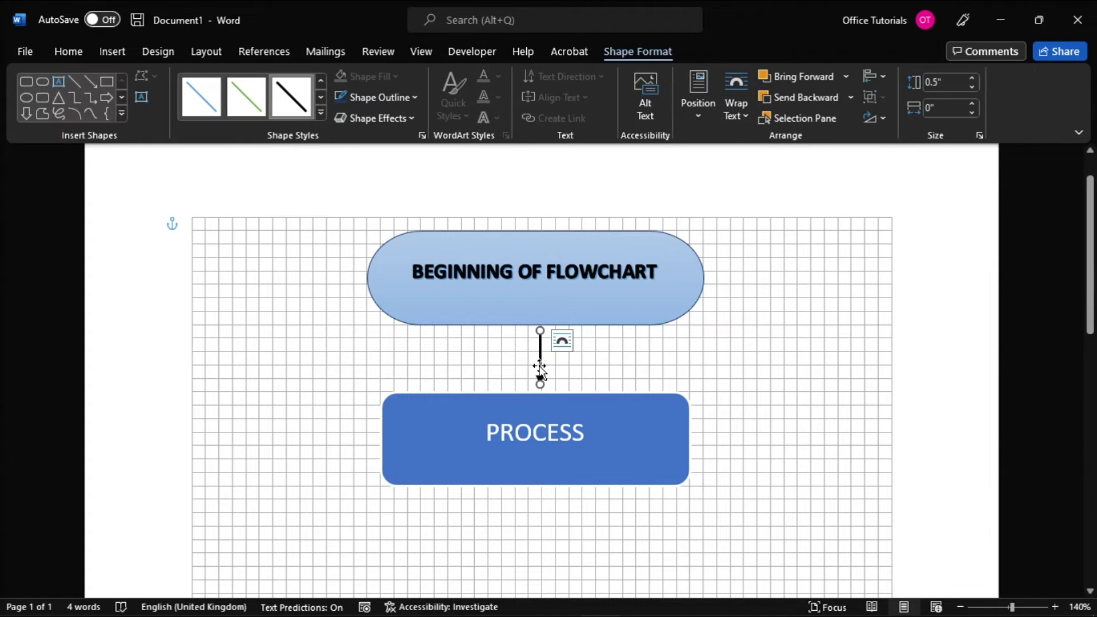
Step: Set the arrow as Default Line and PROCESS as Default Shape, then open Insert > SmartArt
right_click(539, 368)
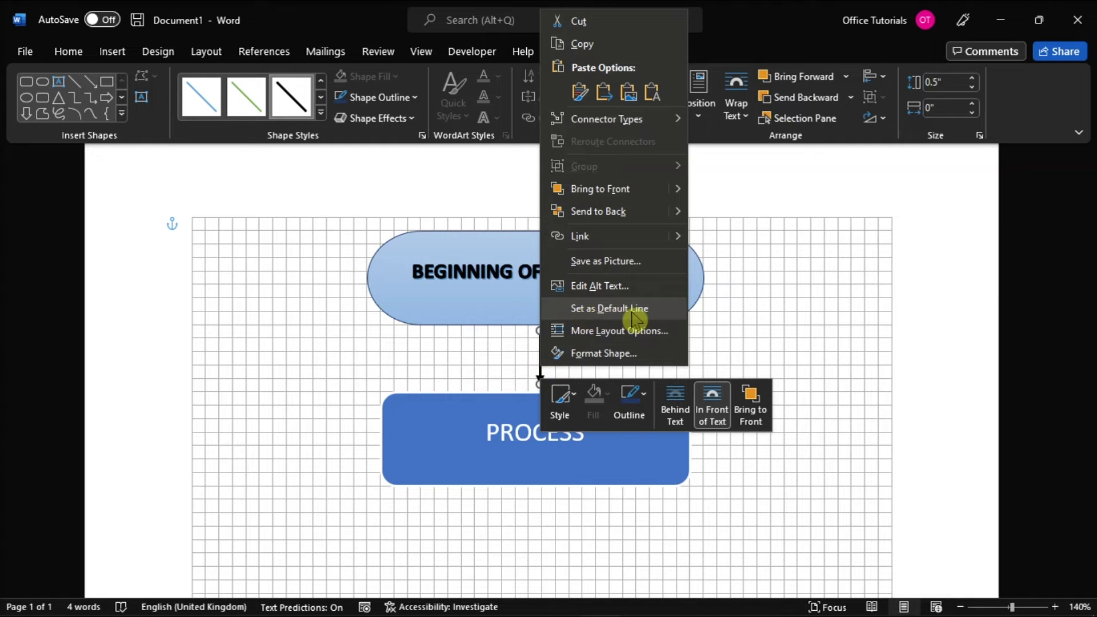
left_click(639, 311)
left_click(641, 418)
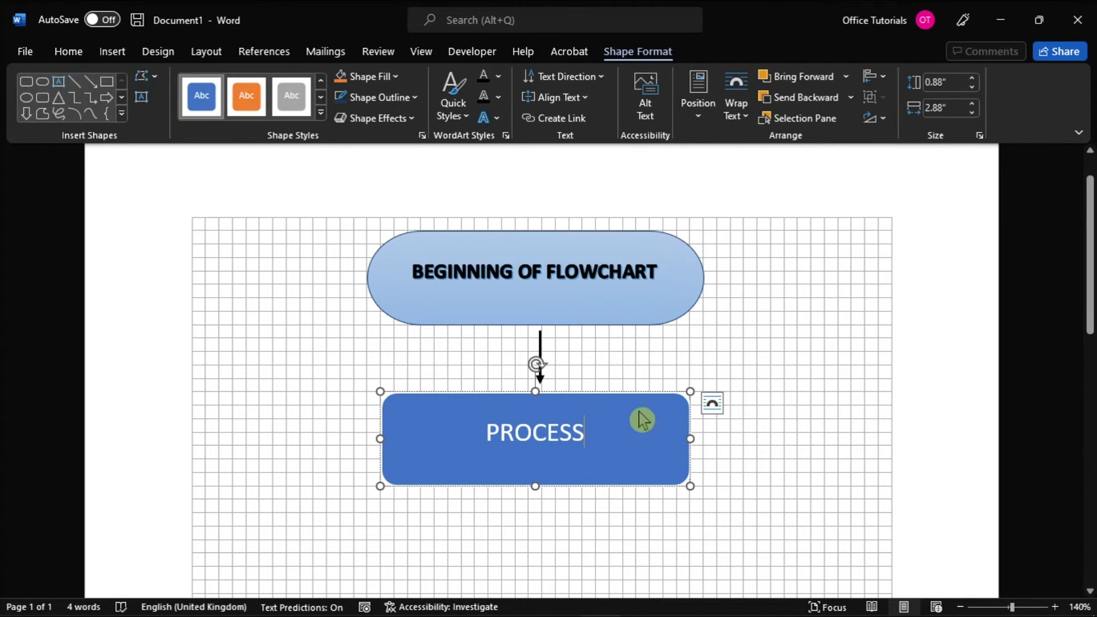
right_click(655, 404)
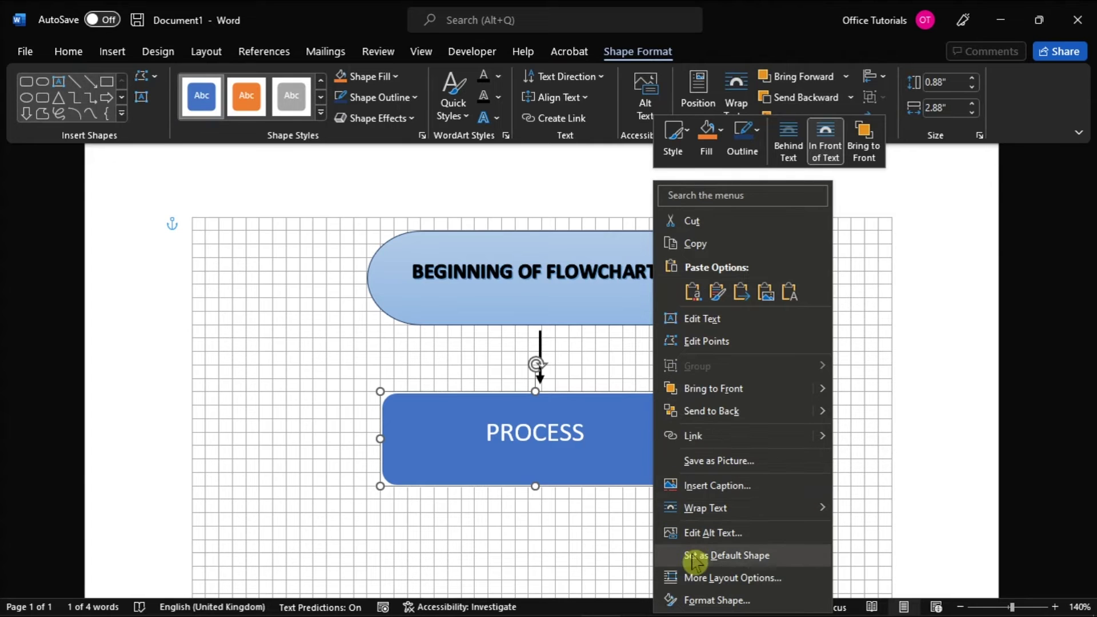
left_click(735, 555)
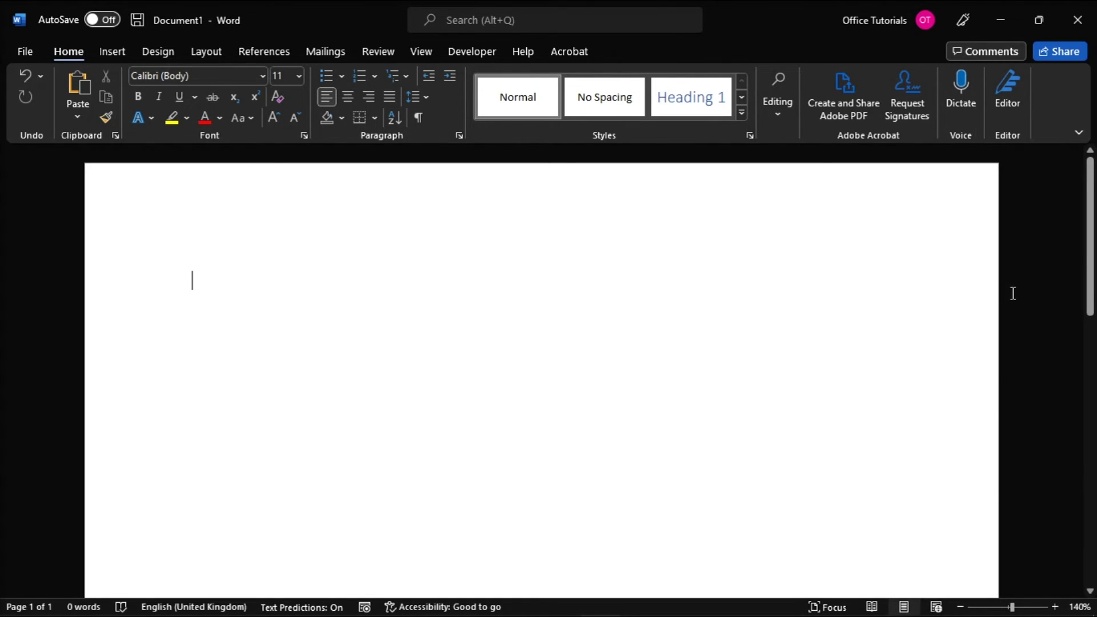
left_click(121, 52)
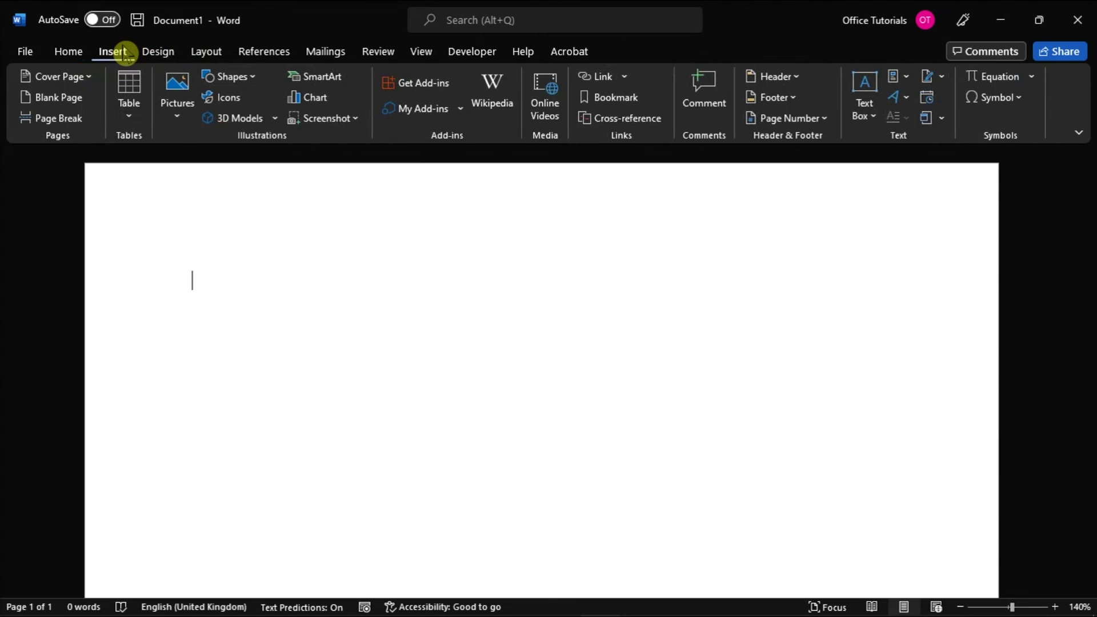
left_click(334, 87)
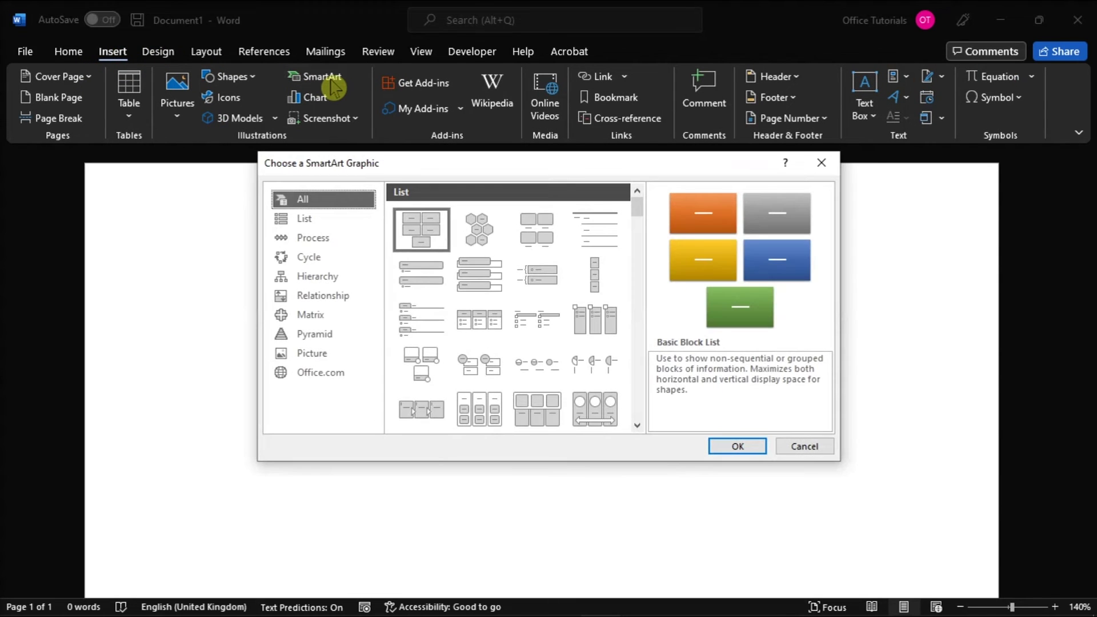
Step: Insert the Picture Accent Process layout from the SmartArt Process category
left_click(324, 240)
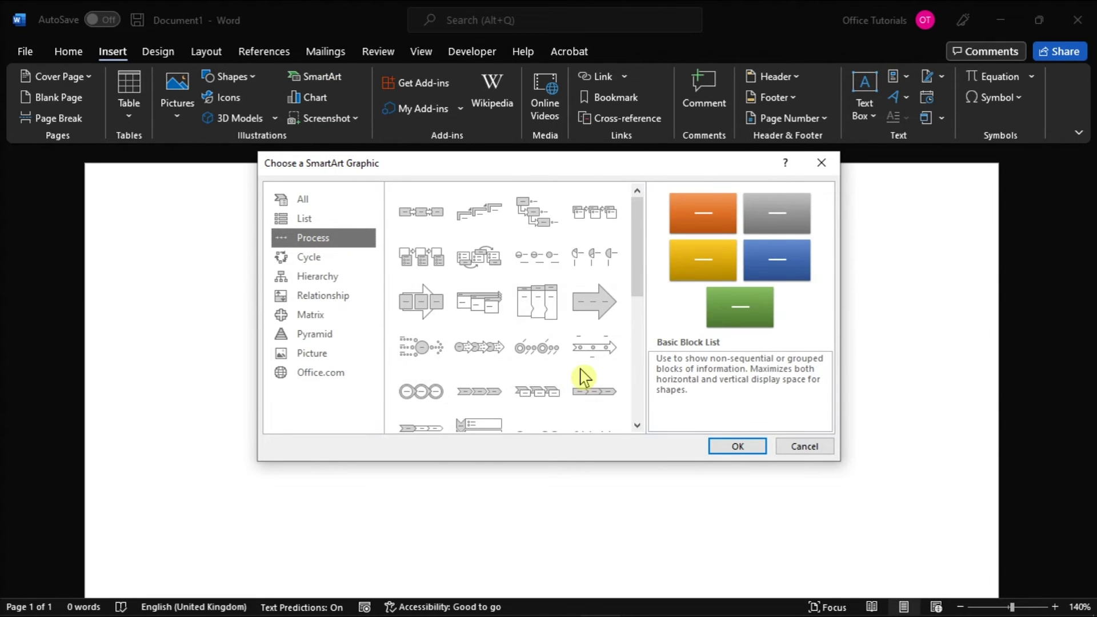
left_click(436, 261)
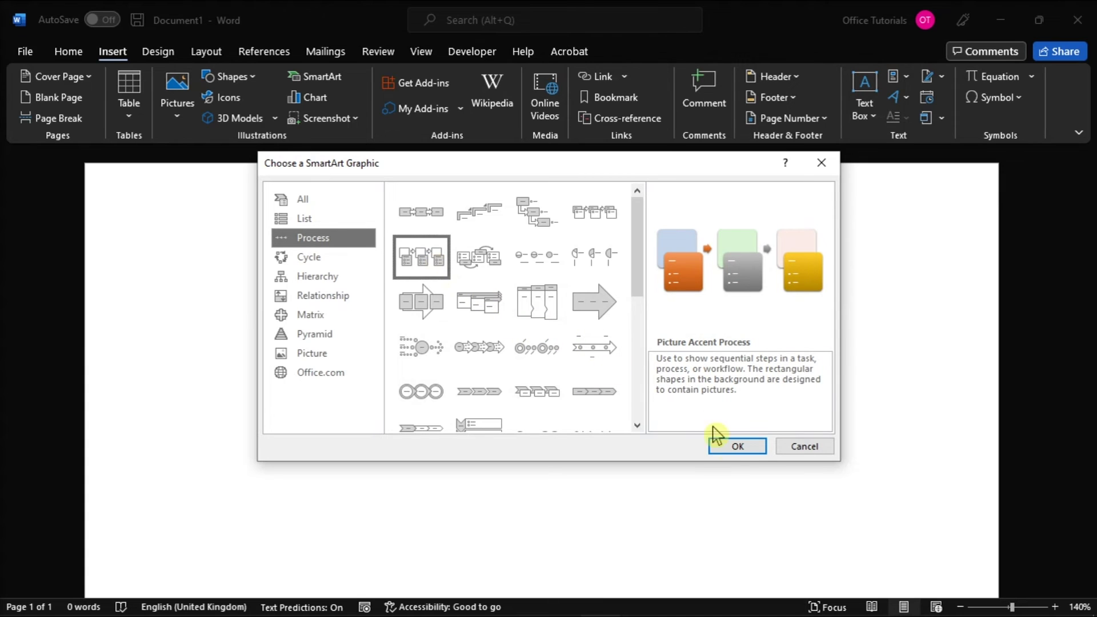
left_click(733, 446)
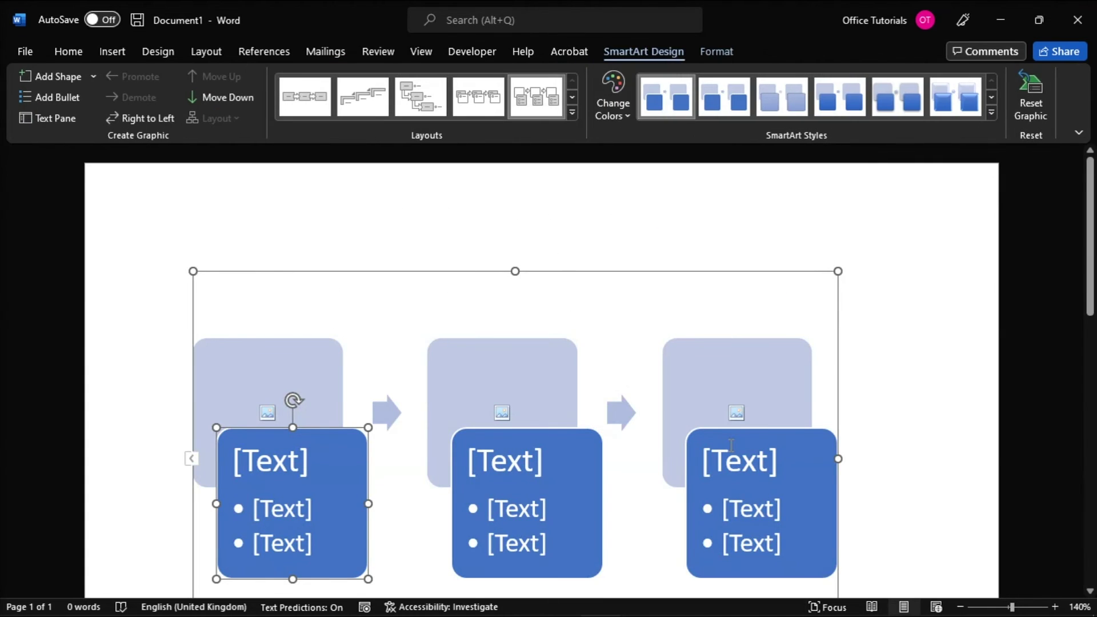
Step: Type TEXT 1, TEXT 2 and TEXT 3 into the three SmartArt title placeholders
left_click(763, 259)
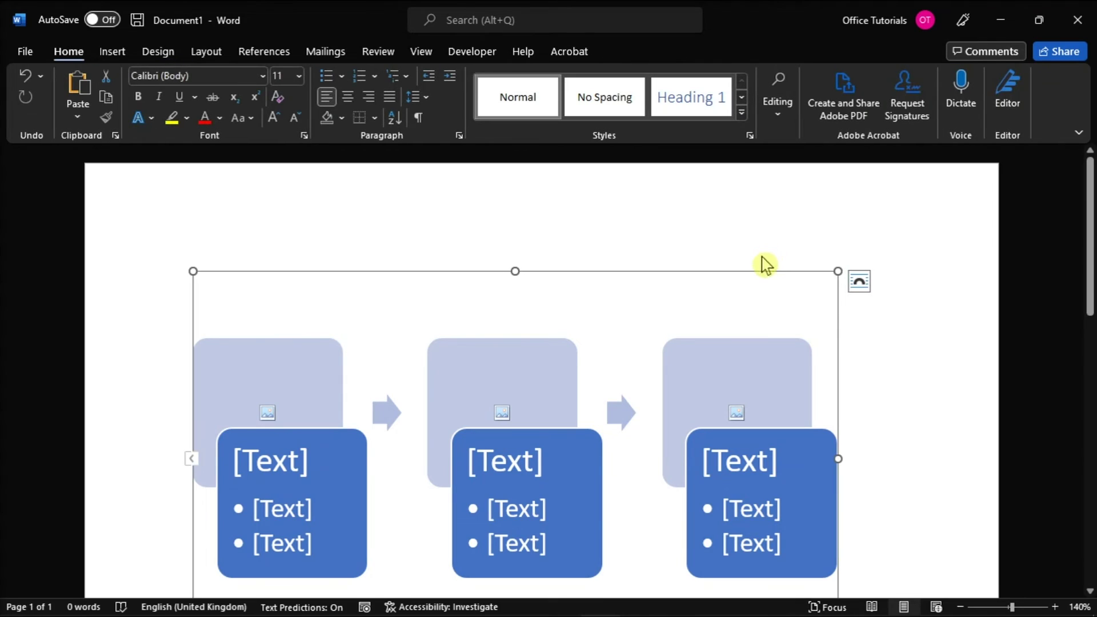
scroll(728, 323, "down", 3)
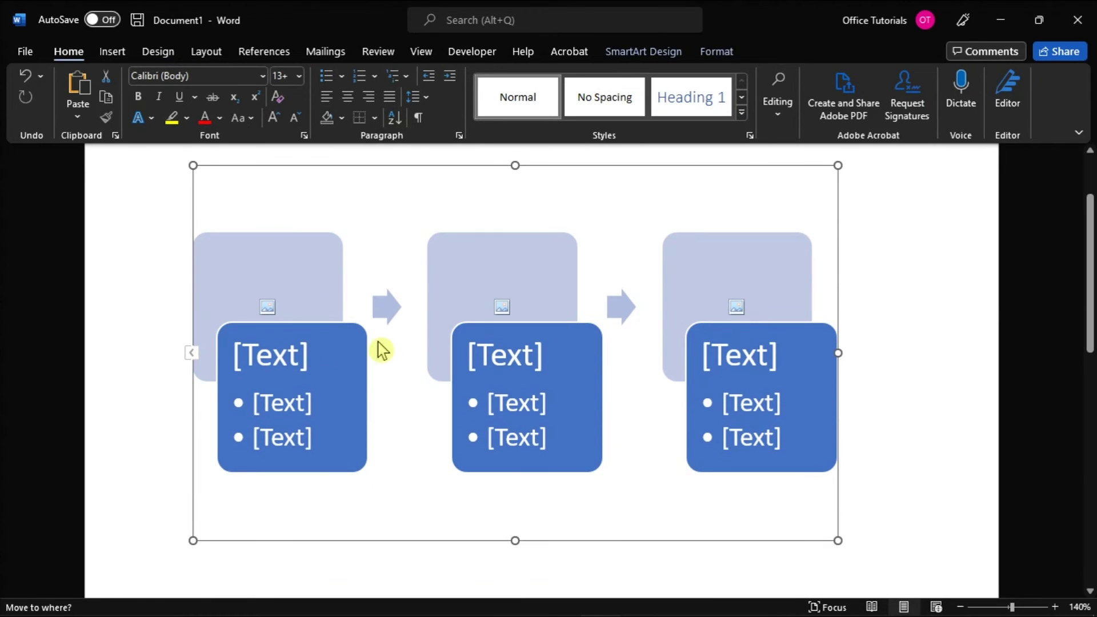
left_click(309, 352)
type("TEXT 1")
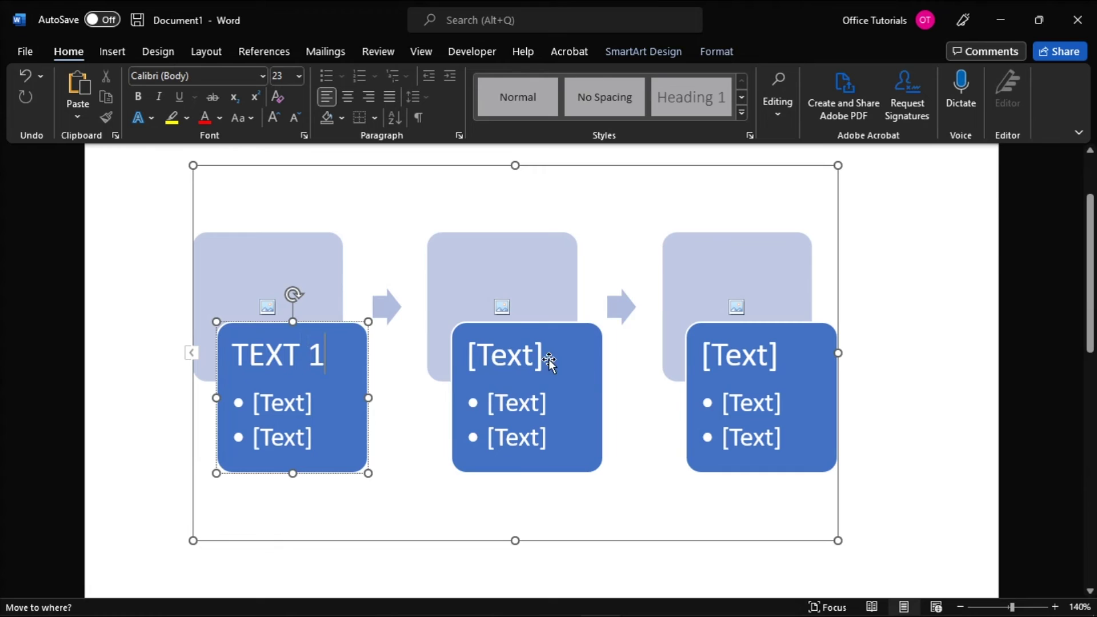
left_click(549, 357)
type("TEXT 2")
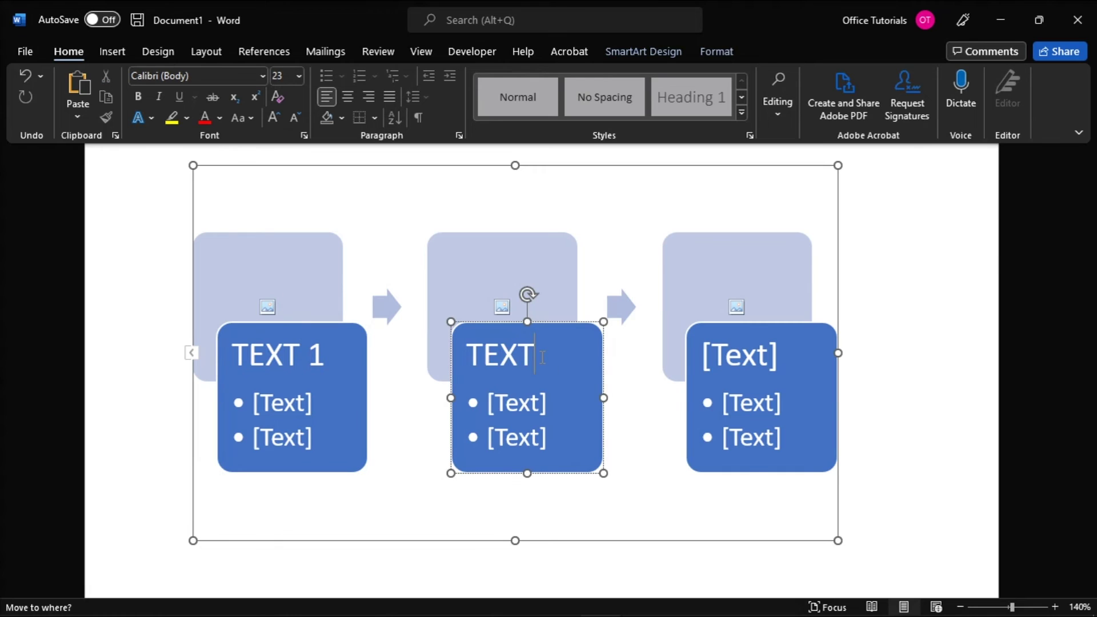
left_click(789, 361)
type("TEXT 3")
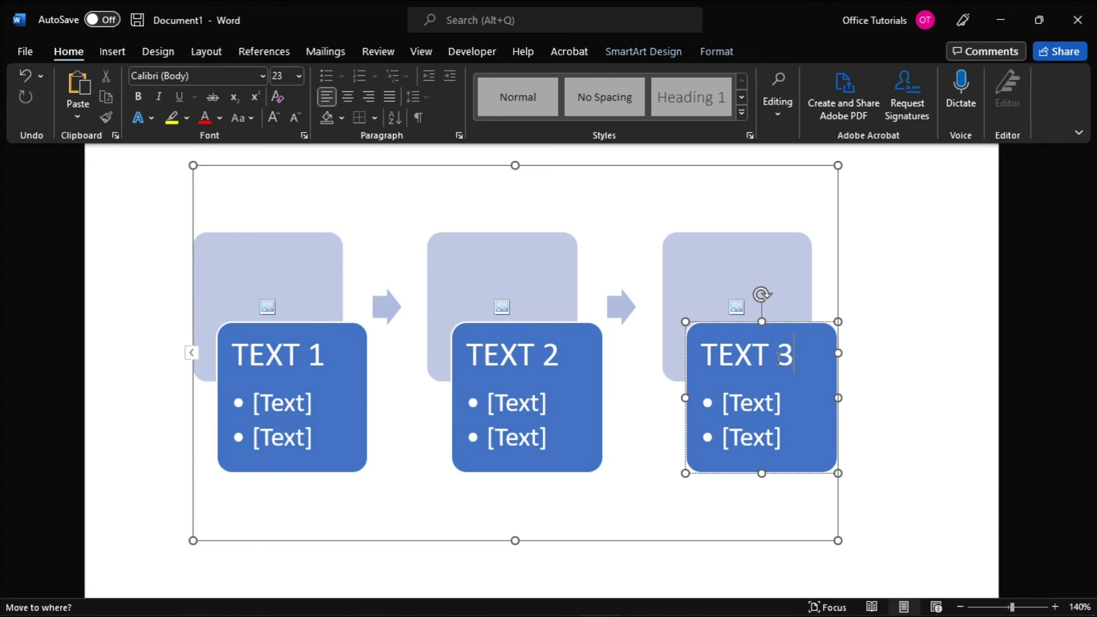
left_click(345, 362)
Step: Change the SmartArt colours, trying an Accent 2 scheme before settling on a Colorful scheme
left_click(648, 53)
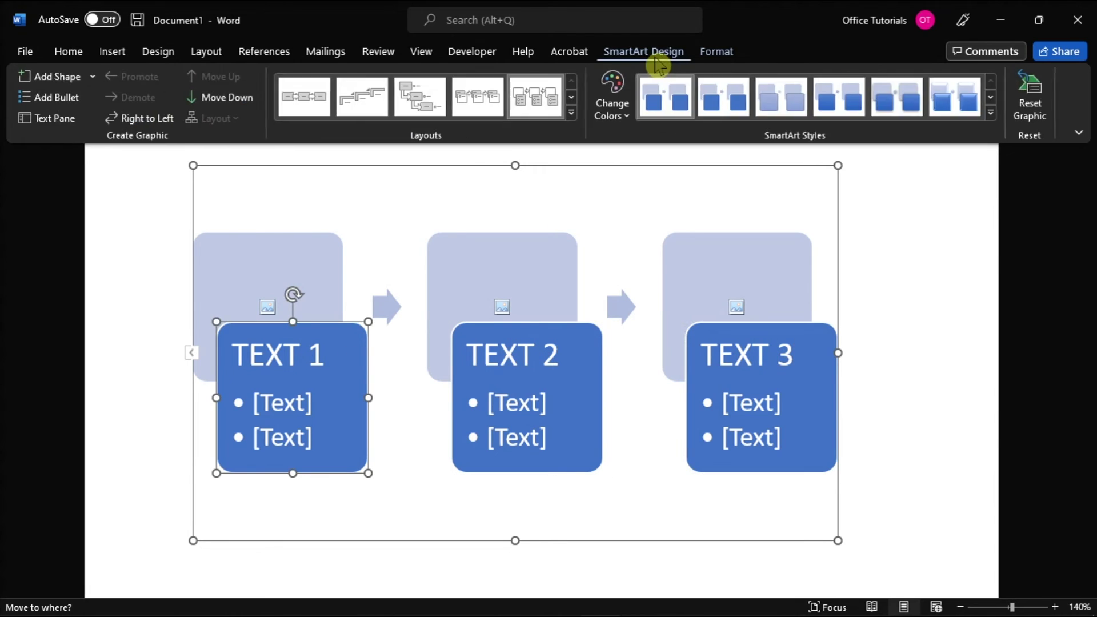
left_click(614, 106)
left_click(739, 402)
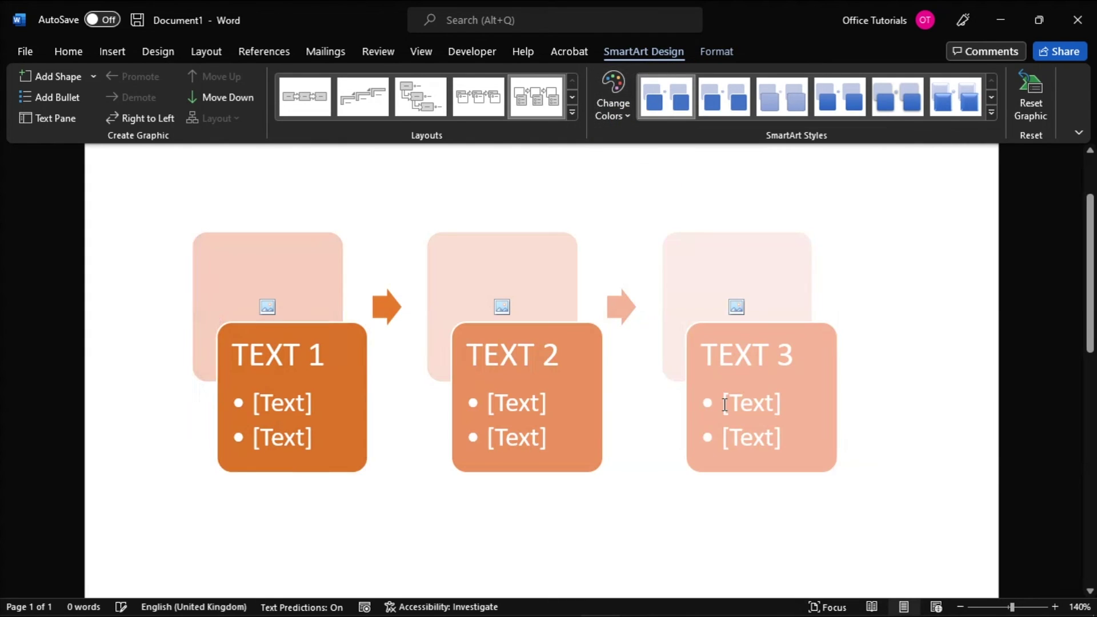
left_click(611, 102)
left_click(741, 250)
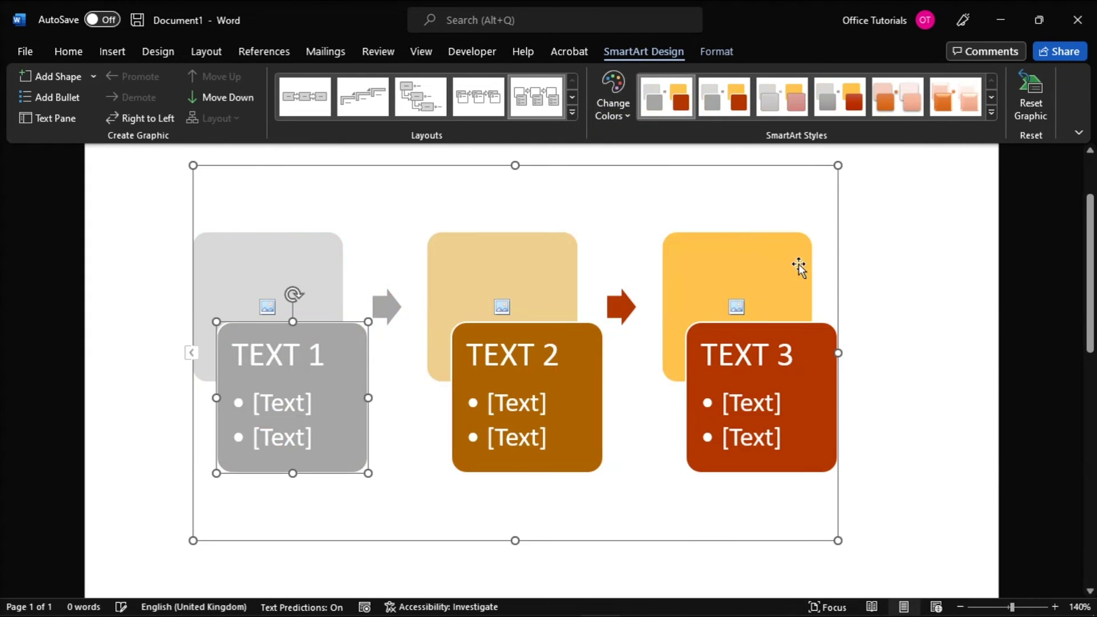
left_click(955, 339)
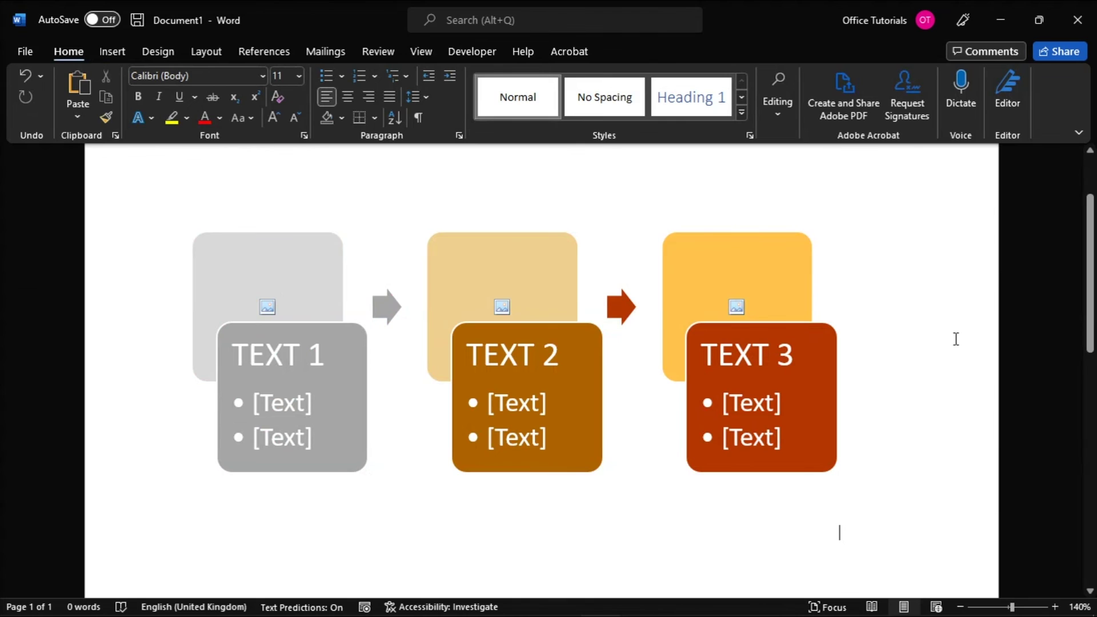